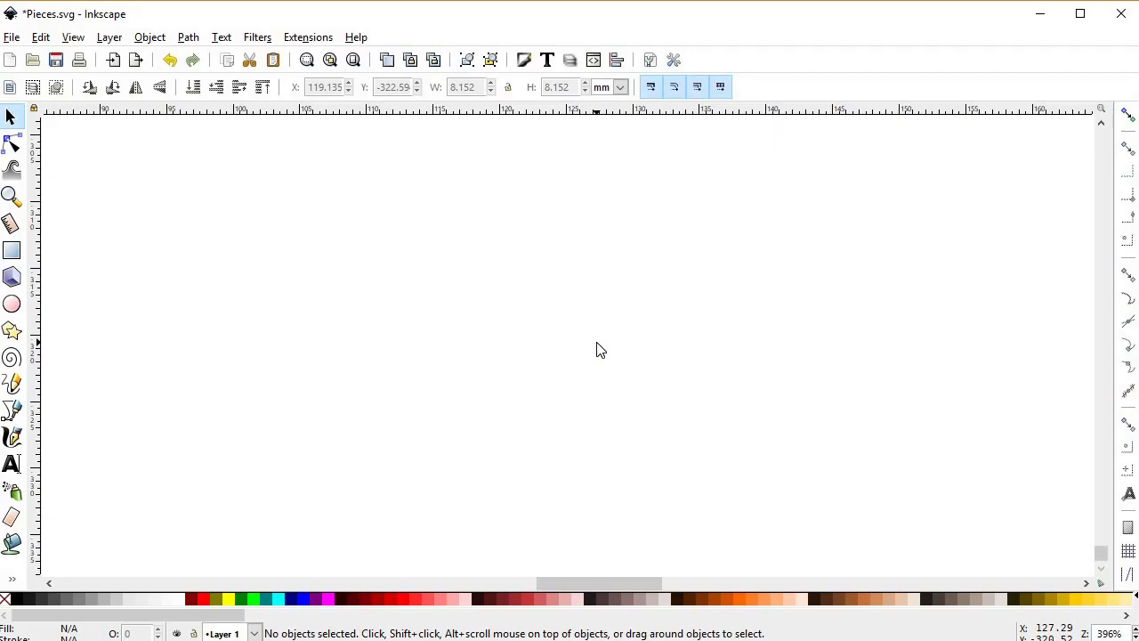
- Draw a square about 8 mm wide on the empty canvas and give it a flat black stroke
left_click(11, 251)
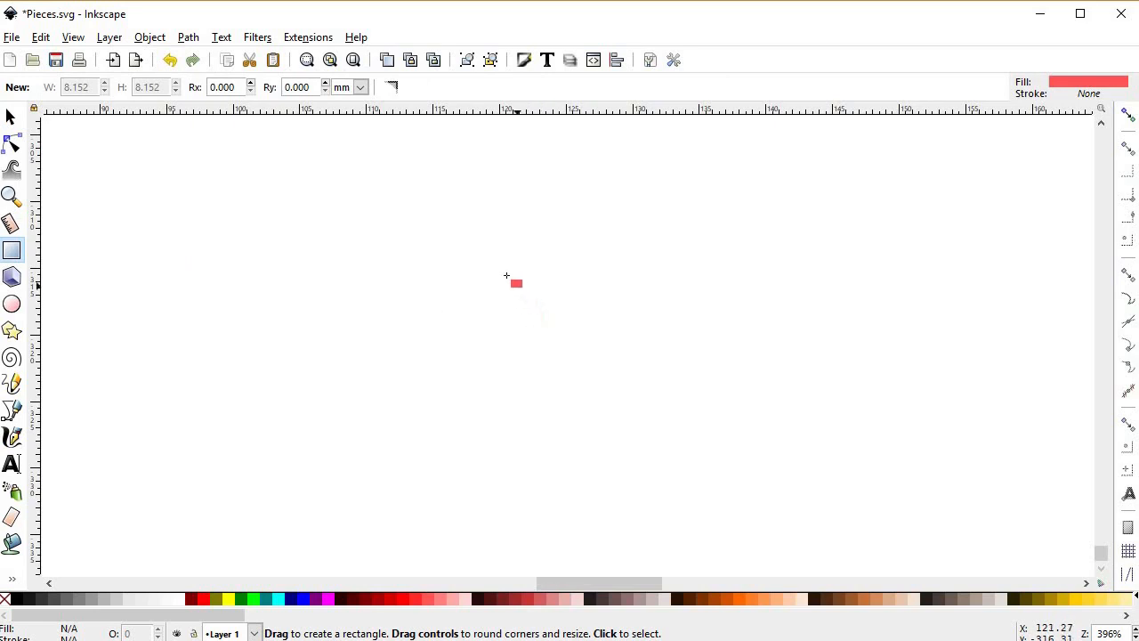
mouse_move(507, 276)
left_mouse_down()
mouse_move(629, 380)
mouse_move(641, 372)
left_mouse_up()
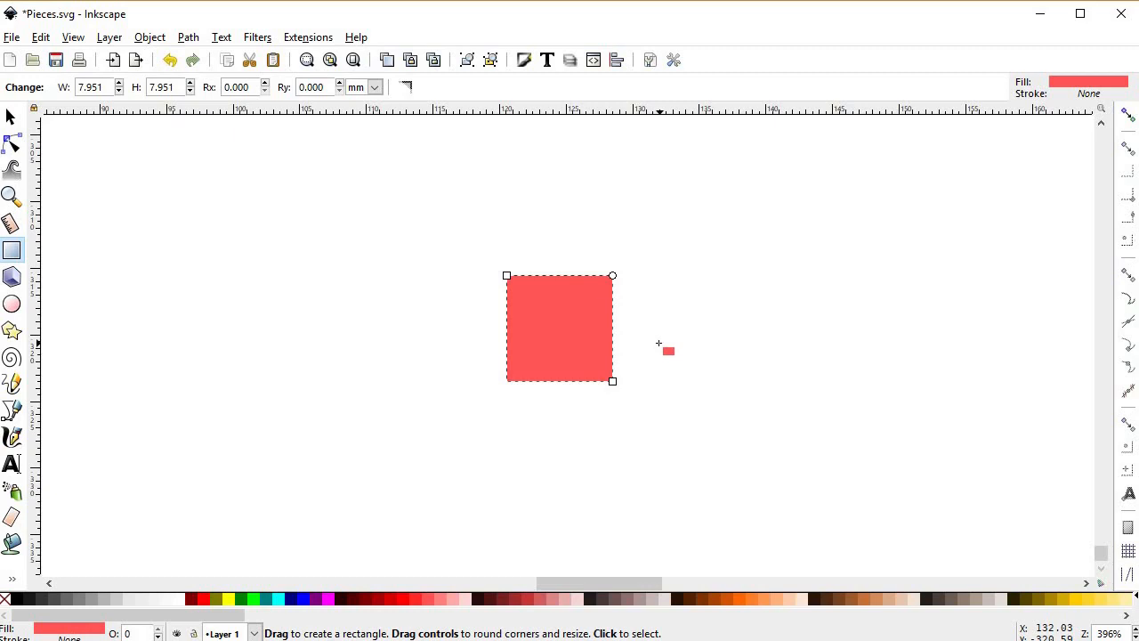
left_click(151, 39)
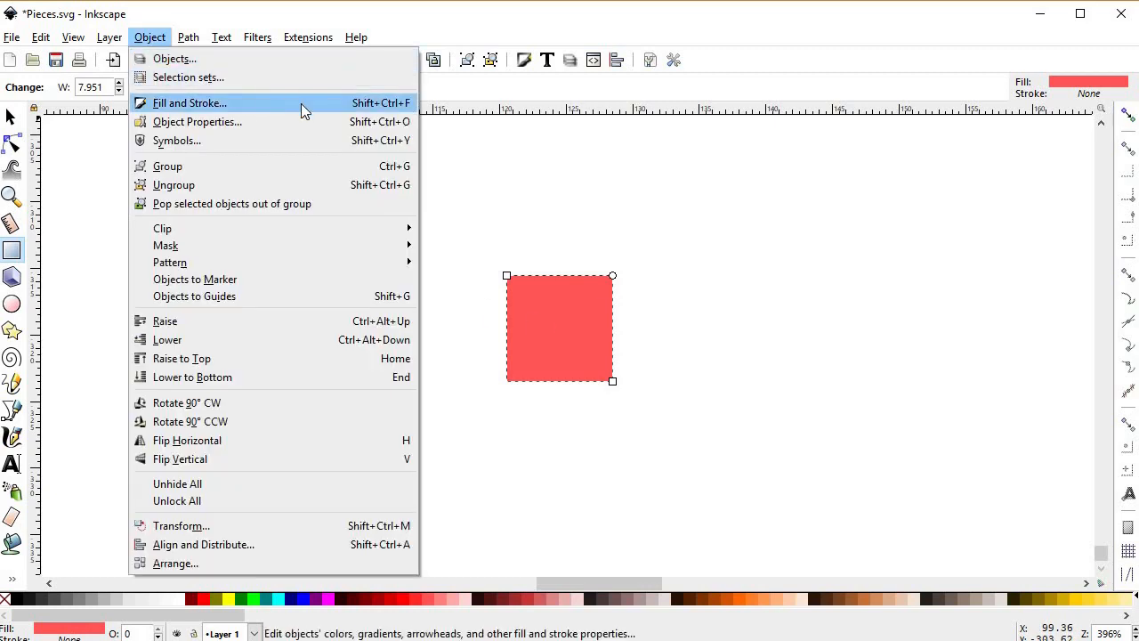
left_click(301, 104)
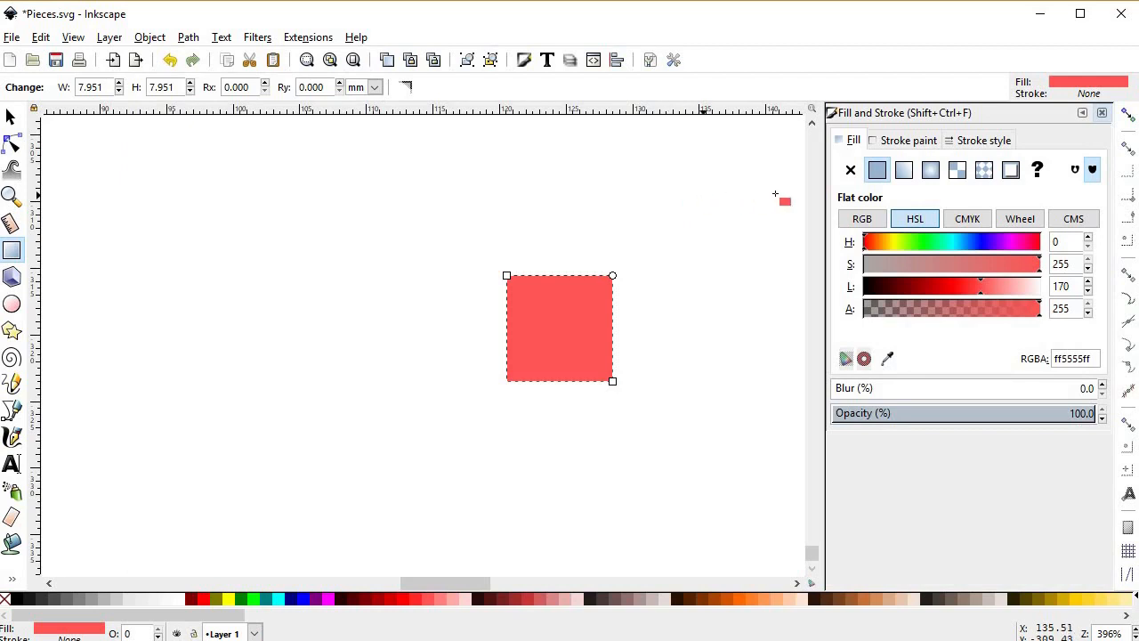
left_click(897, 142)
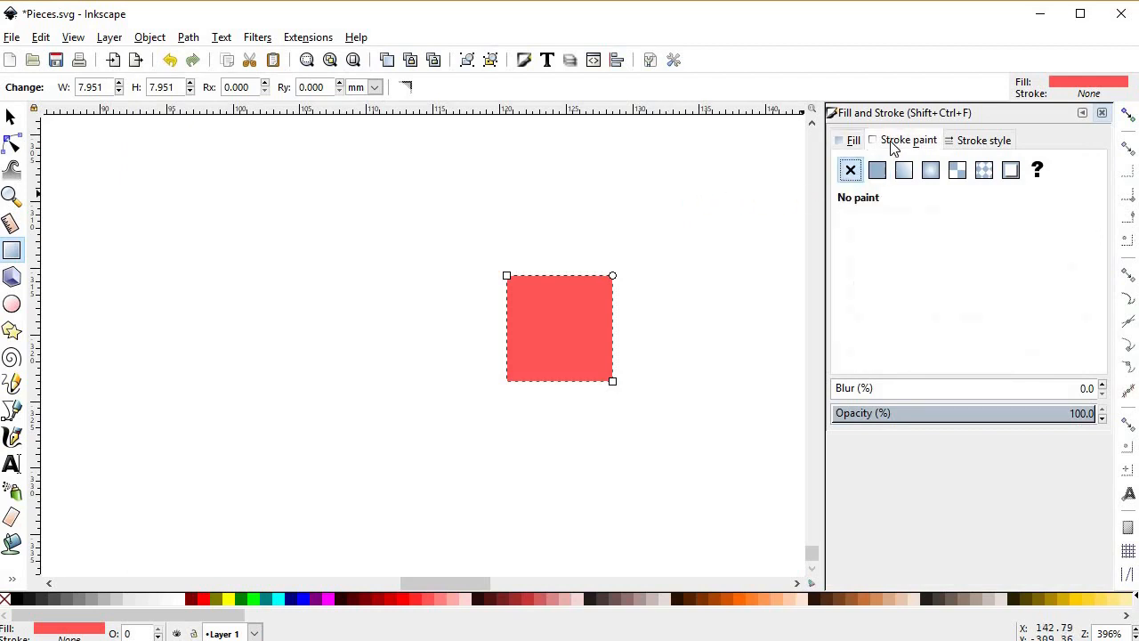
left_click(878, 173)
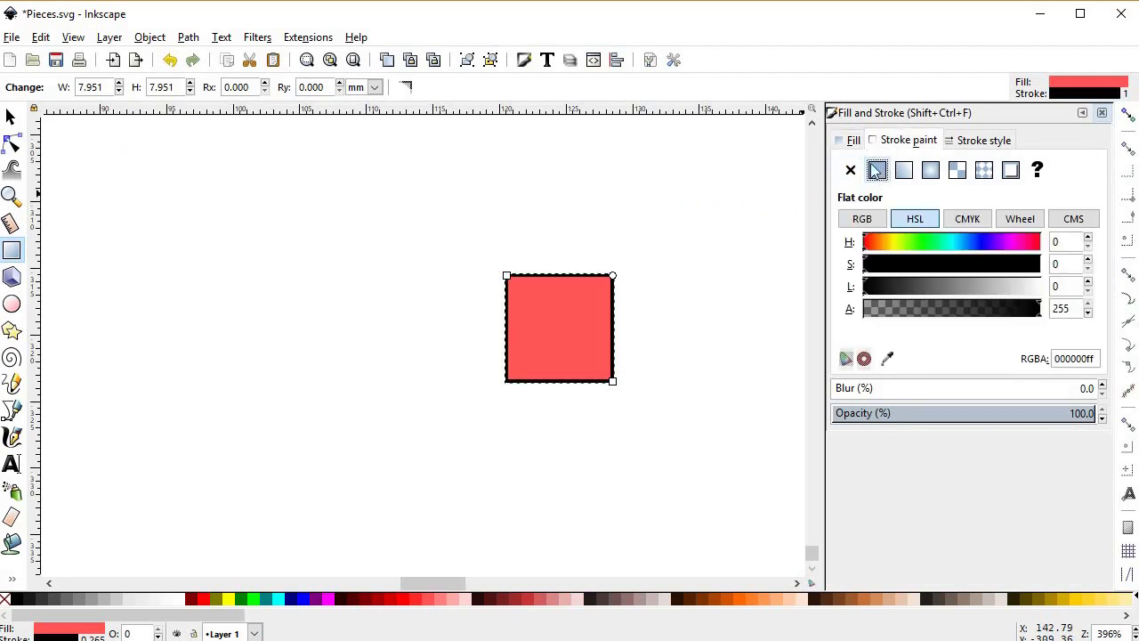
- Change the square's fill to grey using HSL saturation 0 and lightness 184
left_click(852, 144)
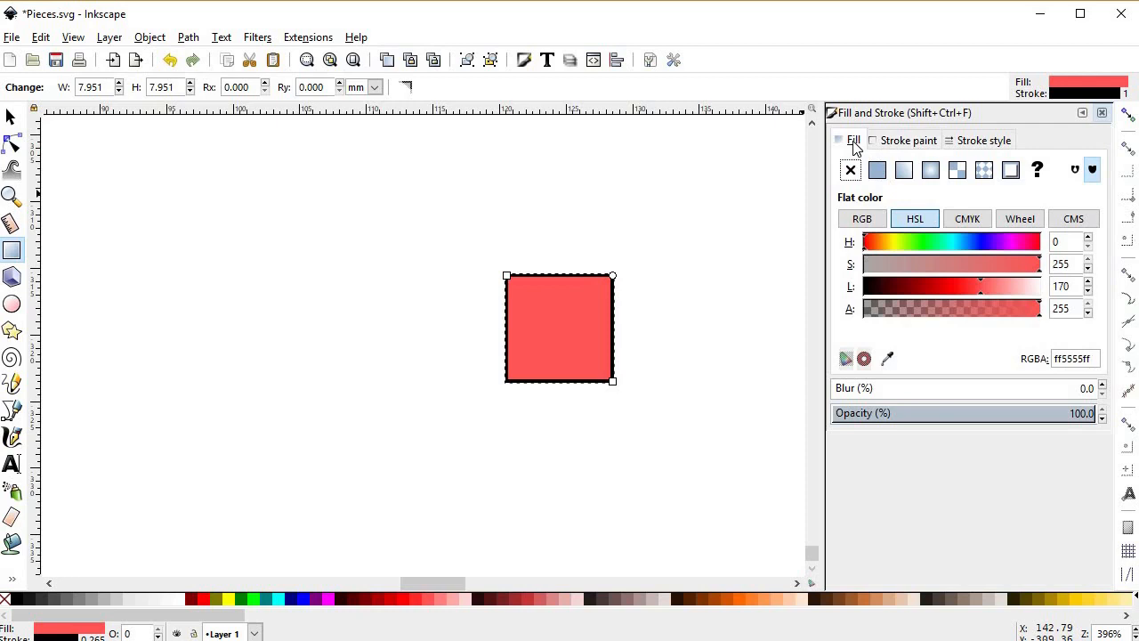
left_click(860, 264)
left_click_drag(966, 288, 992, 288)
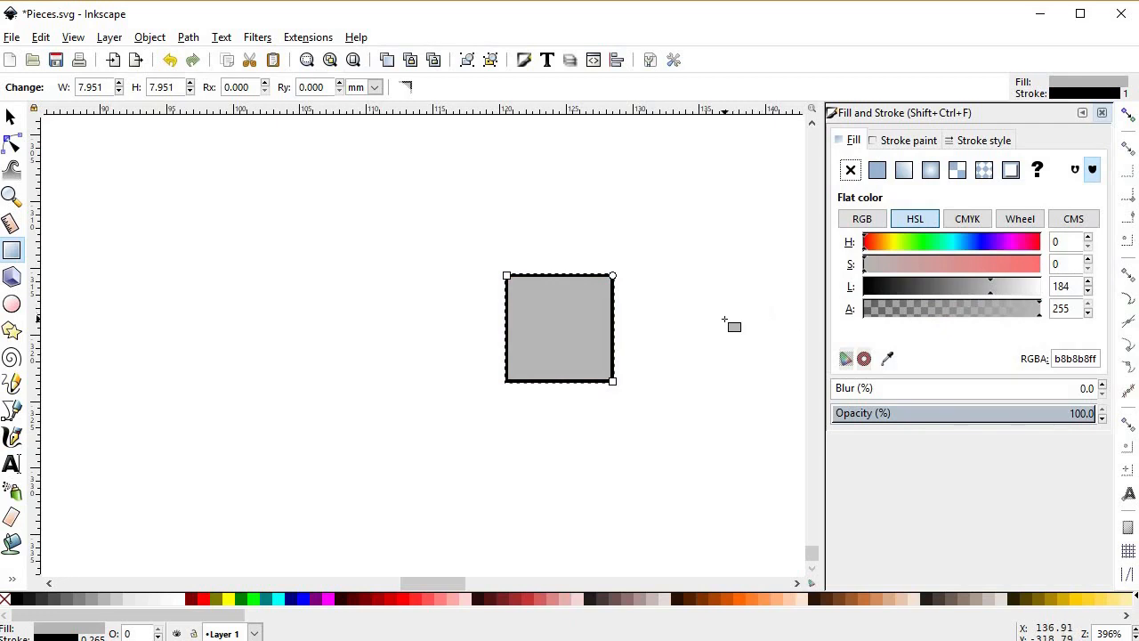
- Duplicate the square and scale the copy about its centre down to about 5.7 mm
key("s")
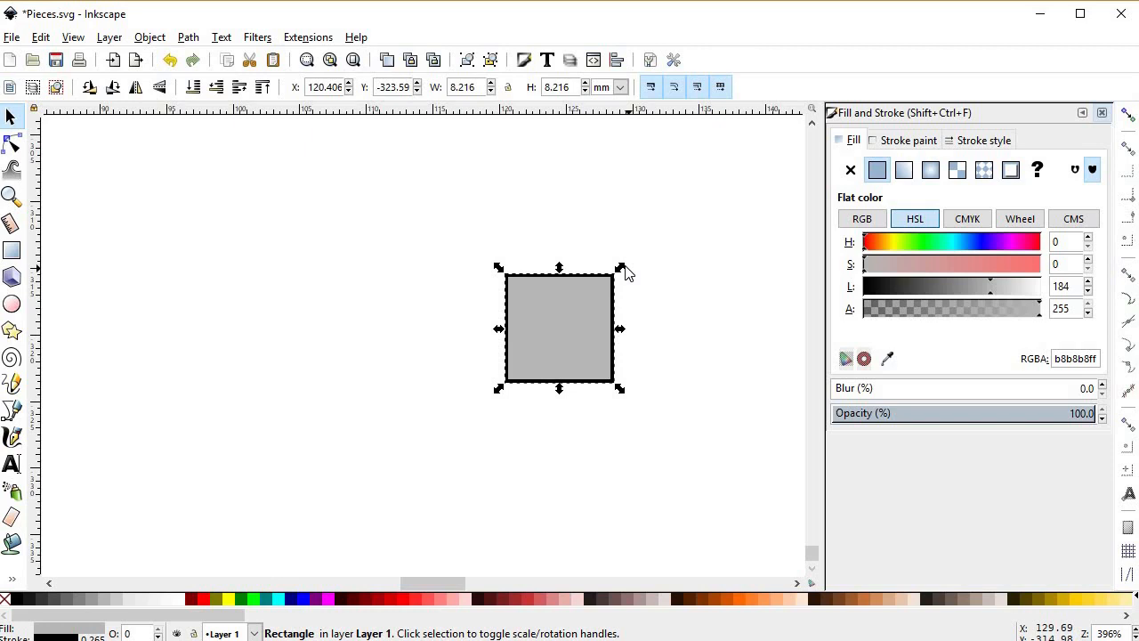
left_click_drag(623, 270, 608, 286)
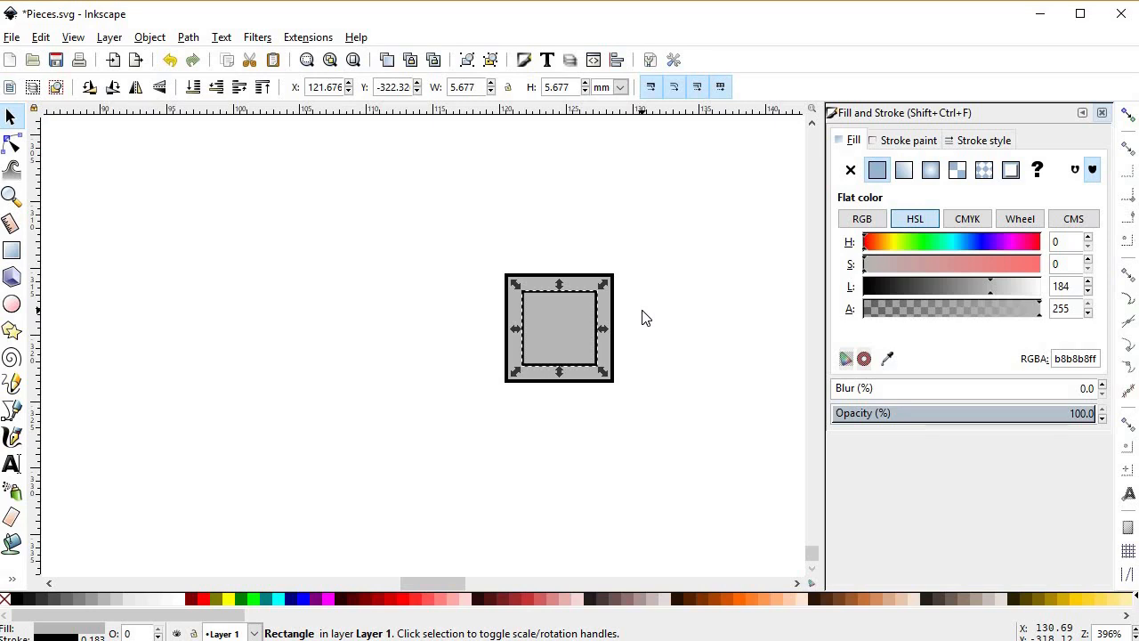
- Enable snapping and draw a closed trapezoid joining the top corners of the inner and outer squares
left_click(1126, 114)
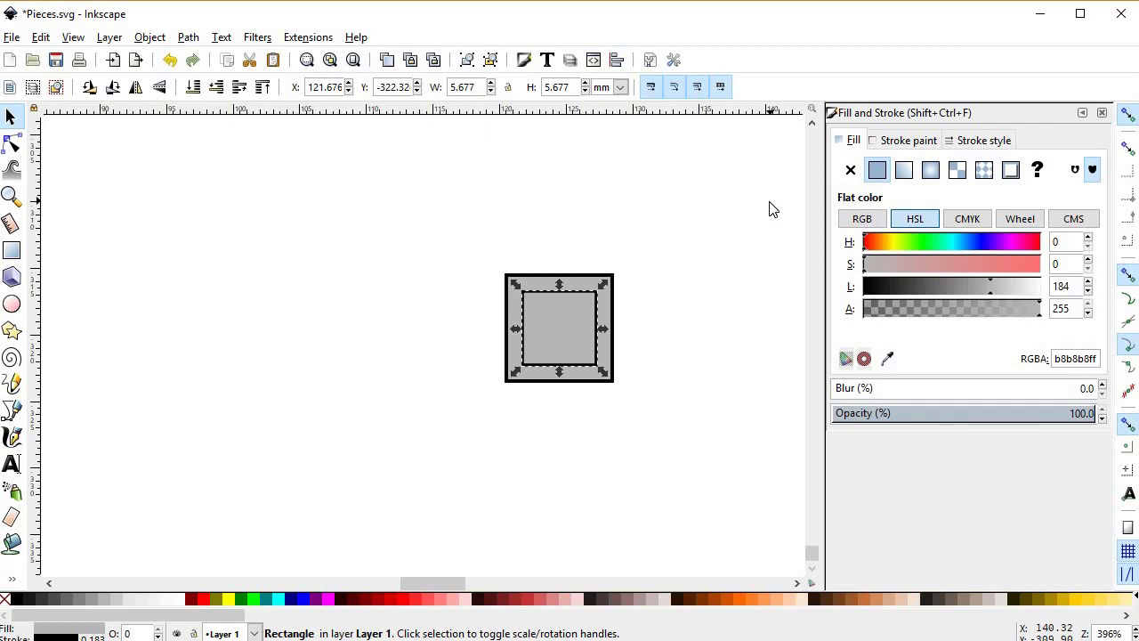
scroll(567, 321, "up", 2, "ctrl")
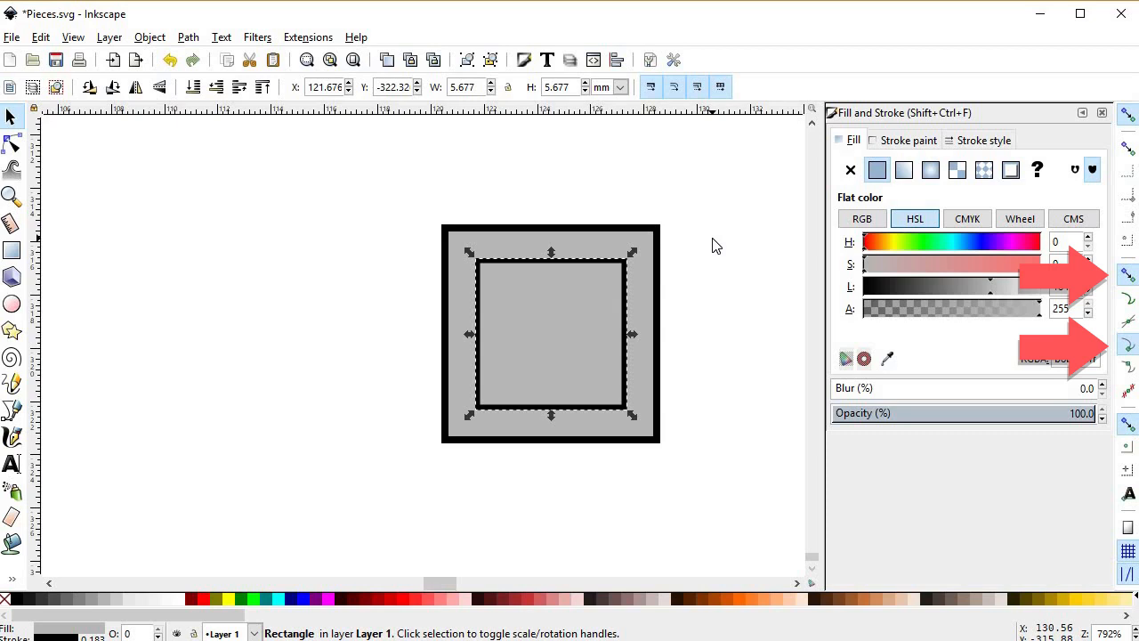
key("b")
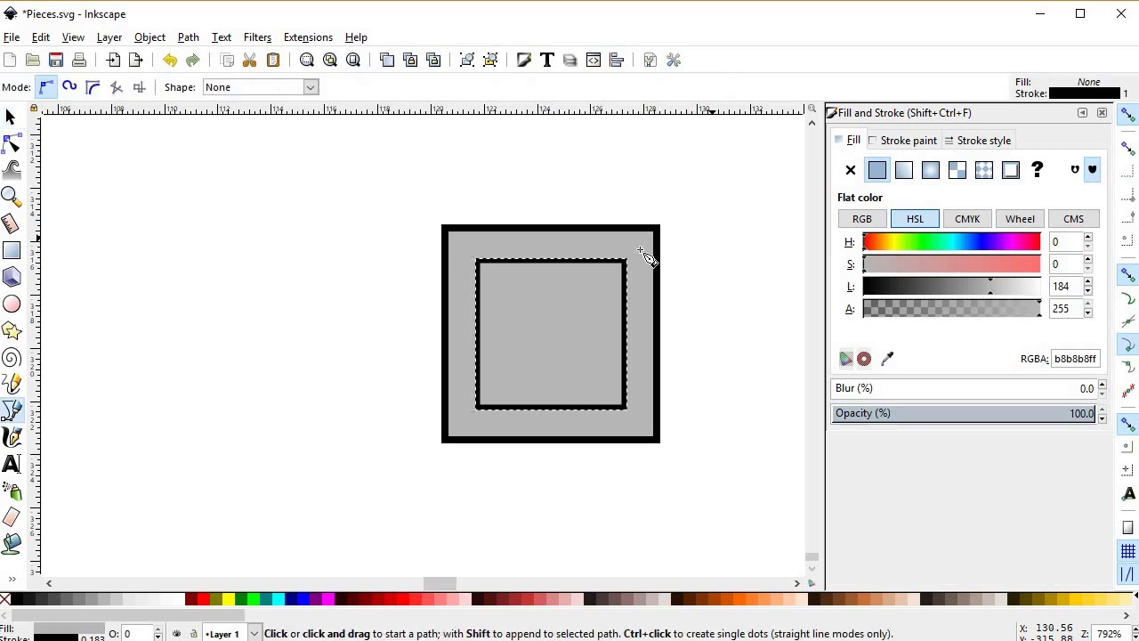
left_click(478, 261)
left_click(444, 229)
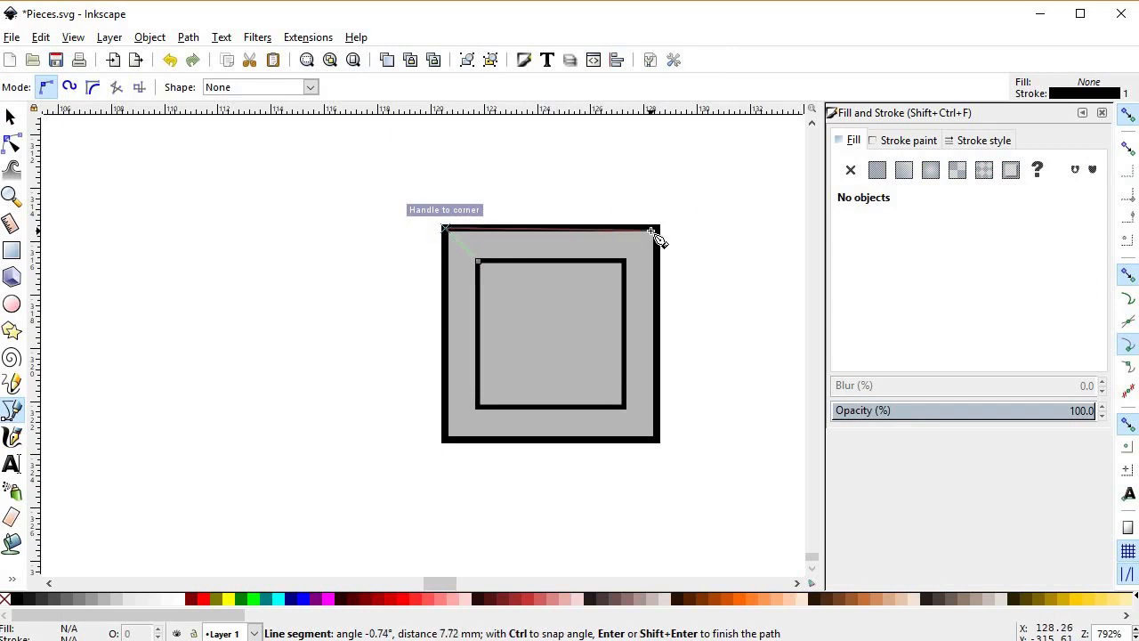
left_click(634, 265)
left_click(627, 262)
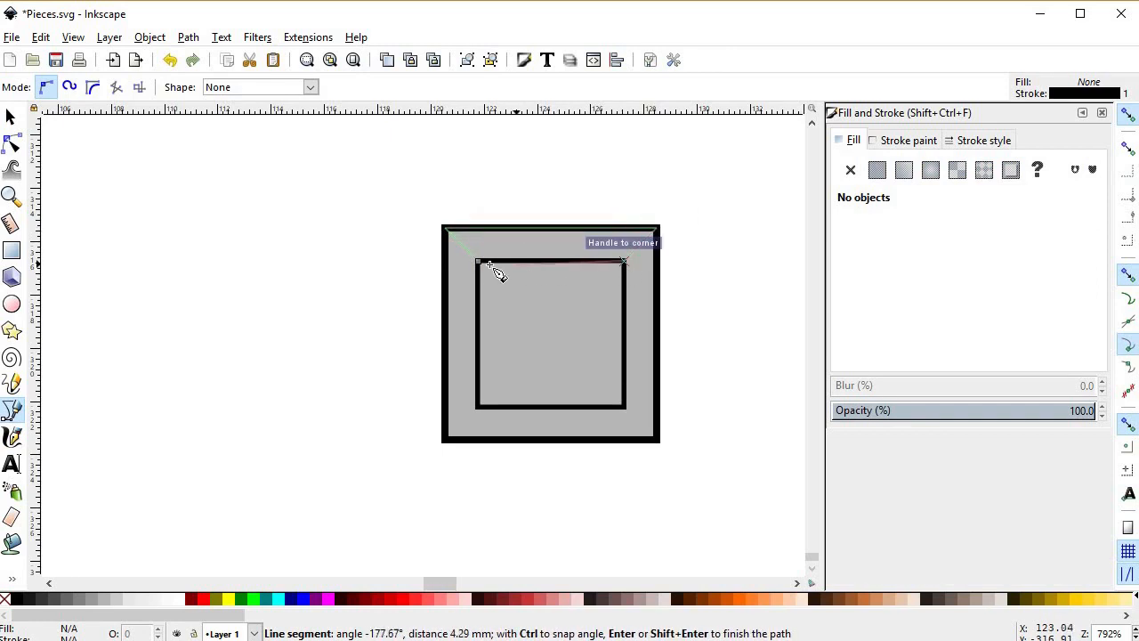
left_click(479, 262)
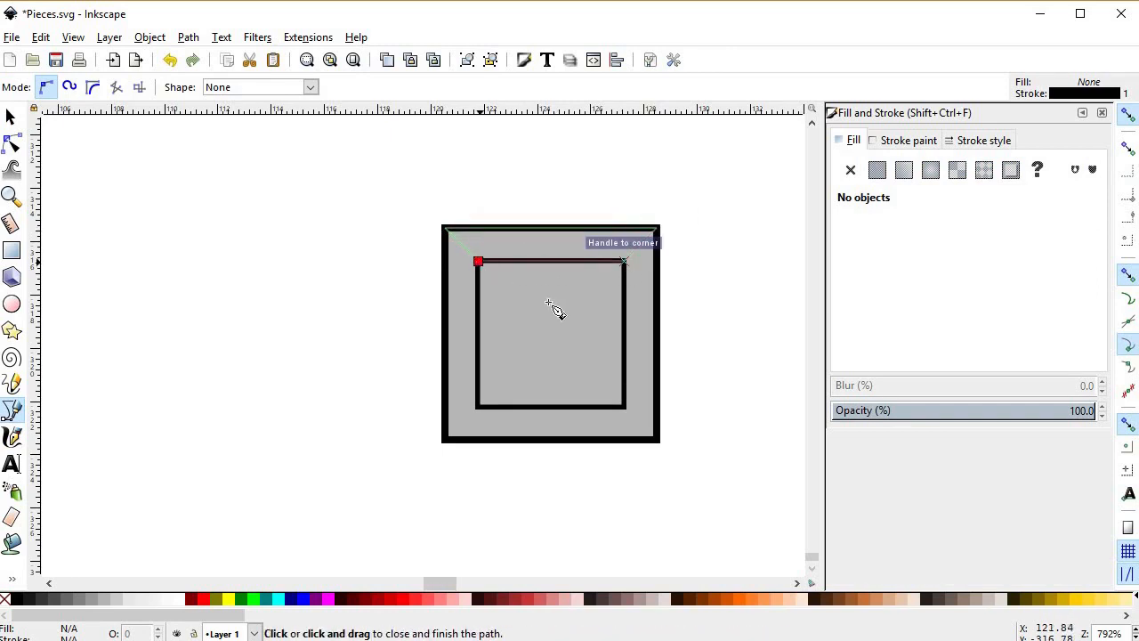
- Draw a closed trapezoid joining the right-hand corners of the inner and outer squares
left_click(625, 262)
left_click(625, 407)
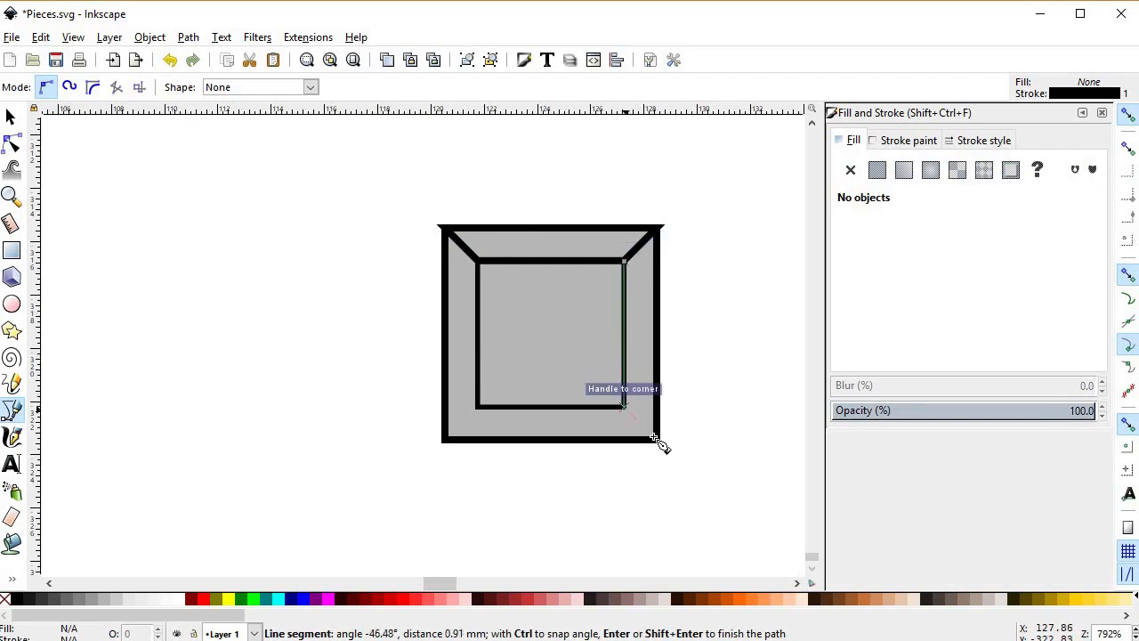
left_click(657, 440)
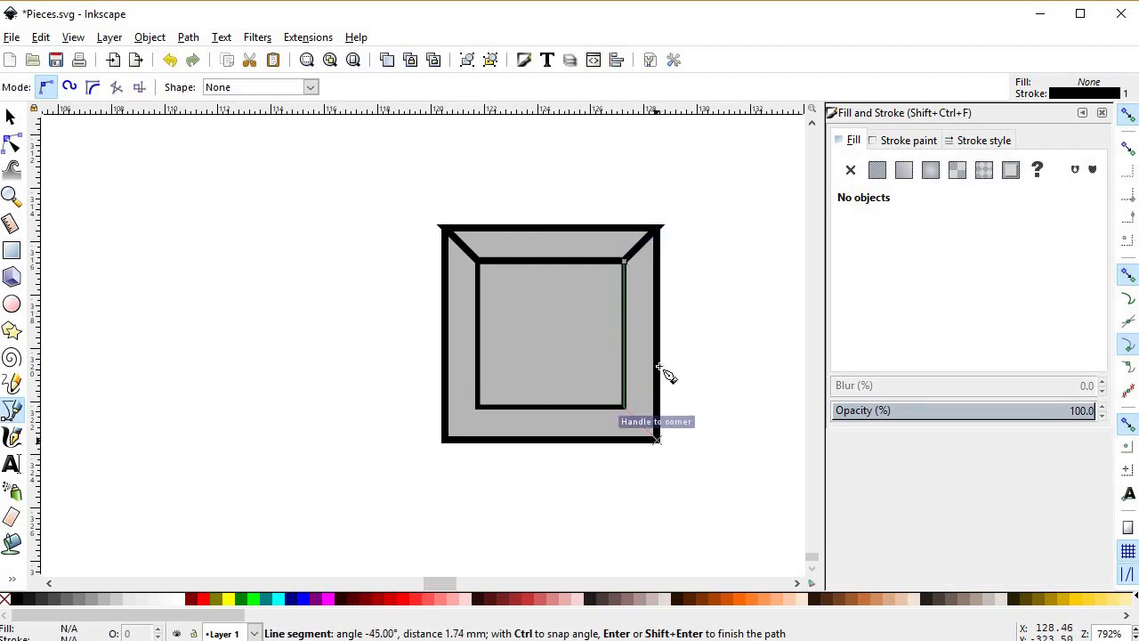
left_click(657, 231)
left_click(624, 262)
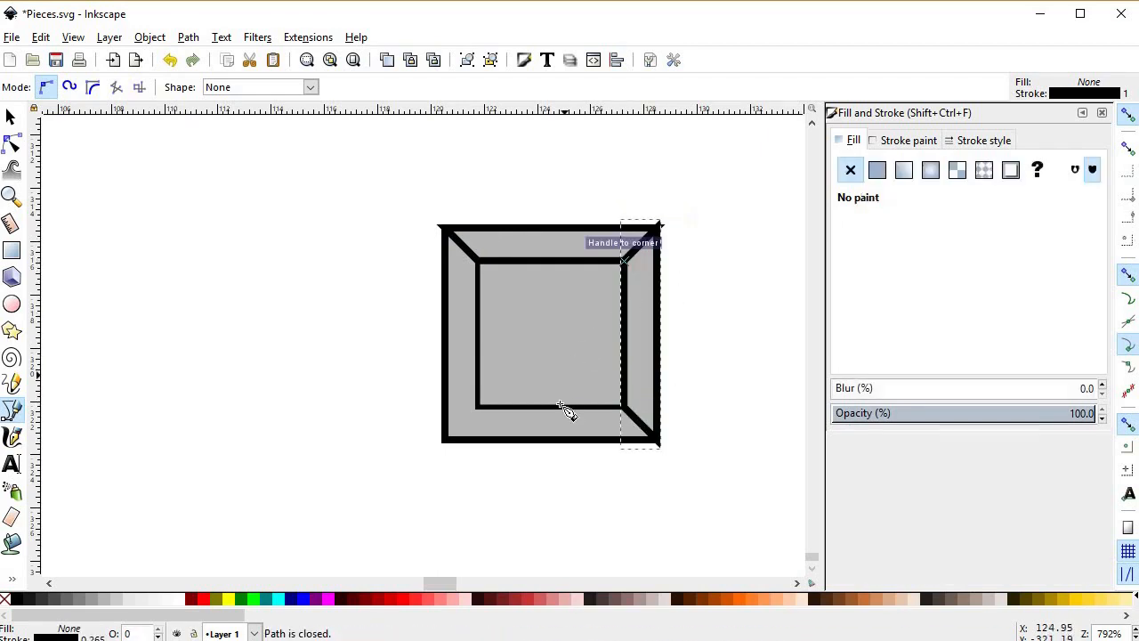
- Draw a closed trapezoid joining the bottom corners of the inner and outer squares
left_click(626, 408)
left_click(658, 441)
left_click(444, 439)
left_click(479, 408)
left_click(625, 407)
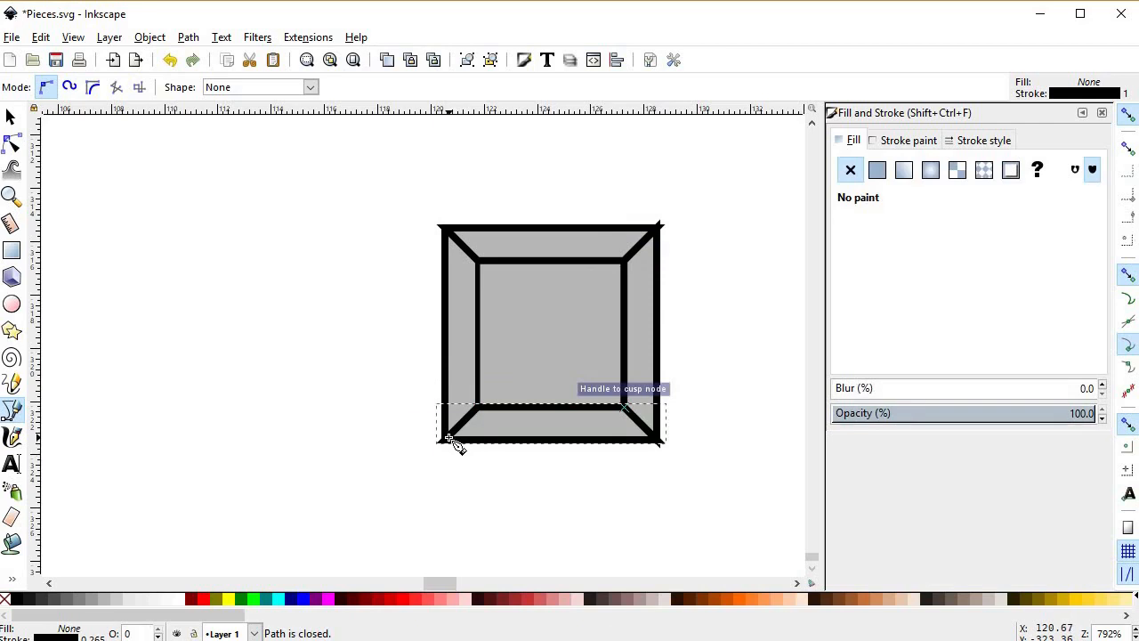
- Draw a closed trapezoid joining the left-hand corners of the inner and outer squares, and leave it deselected
left_click(445, 439)
left_click(444, 230)
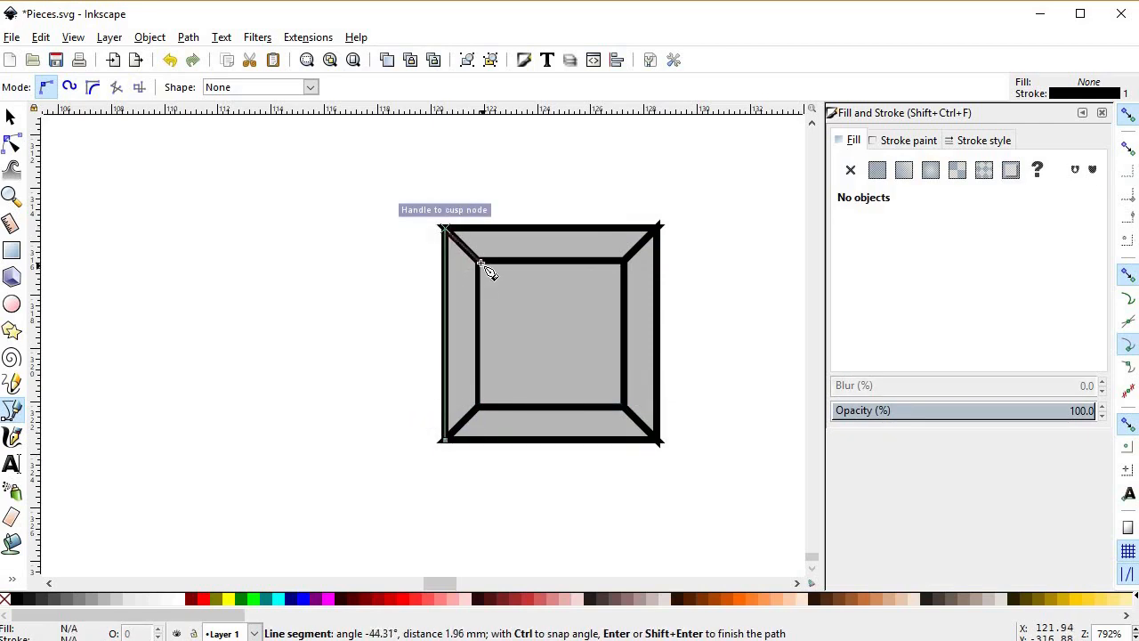
left_click(478, 261)
left_click(478, 407)
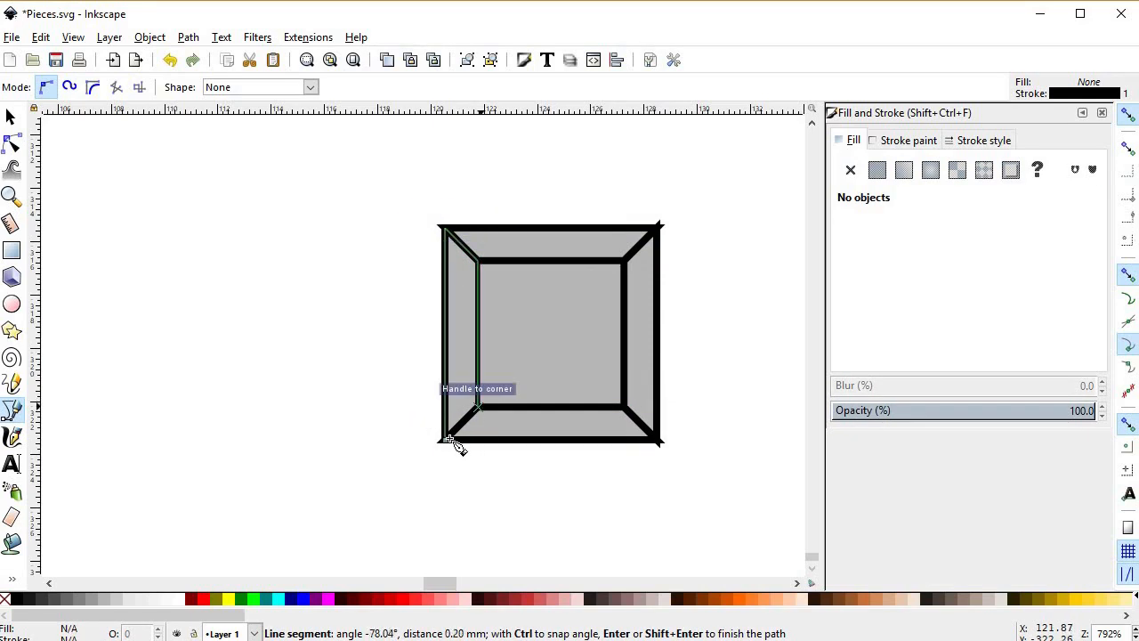
left_click(481, 484)
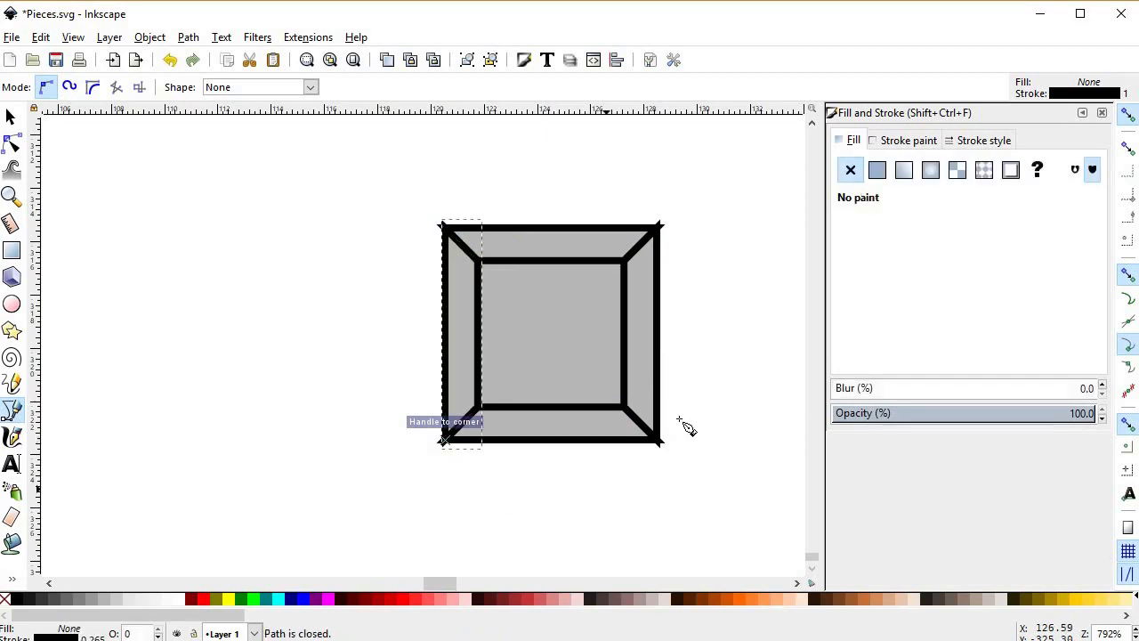
key("s")
left_click(694, 360)
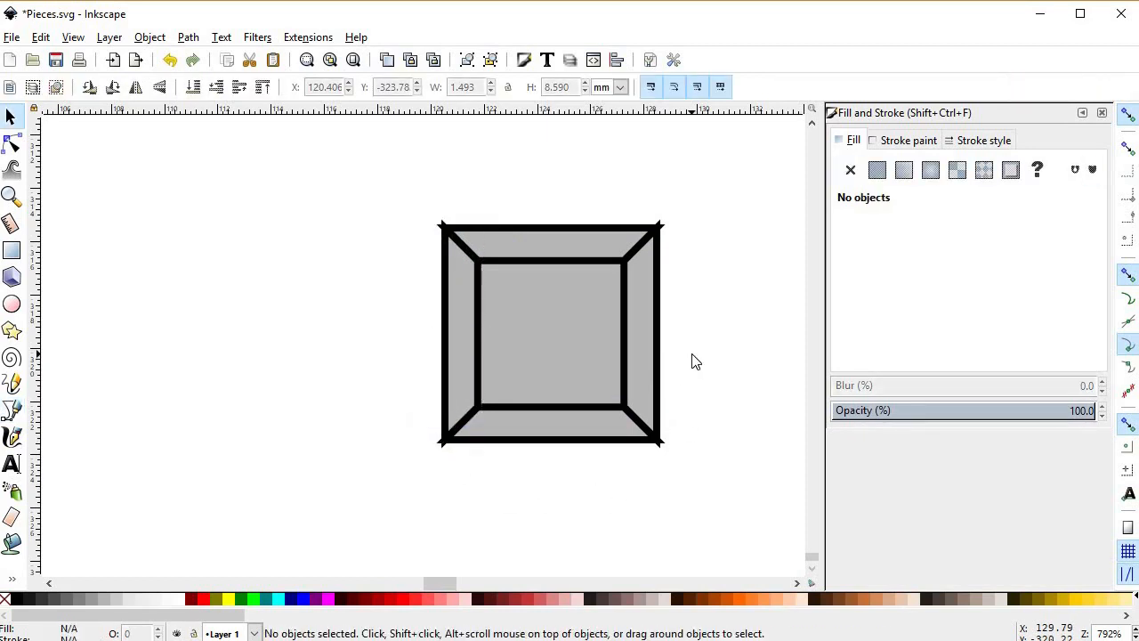
- Set the stroke of the right trapezoid to a bevel join to remove its protruding corner spikes
scroll(660, 230, "up", 4)
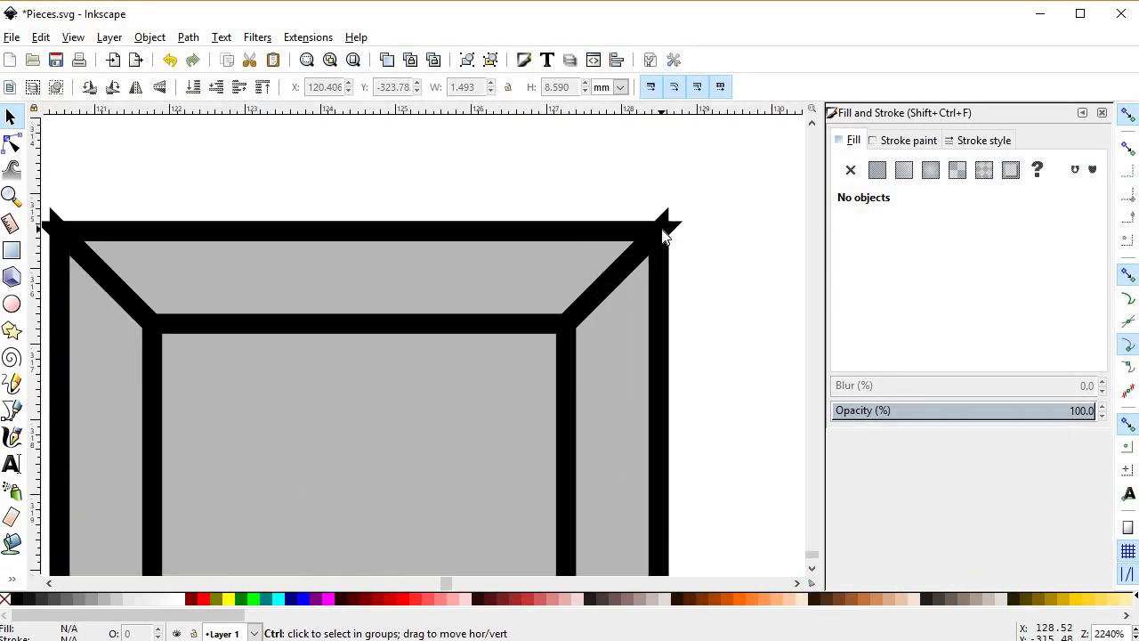
scroll(666, 242, "up", 2)
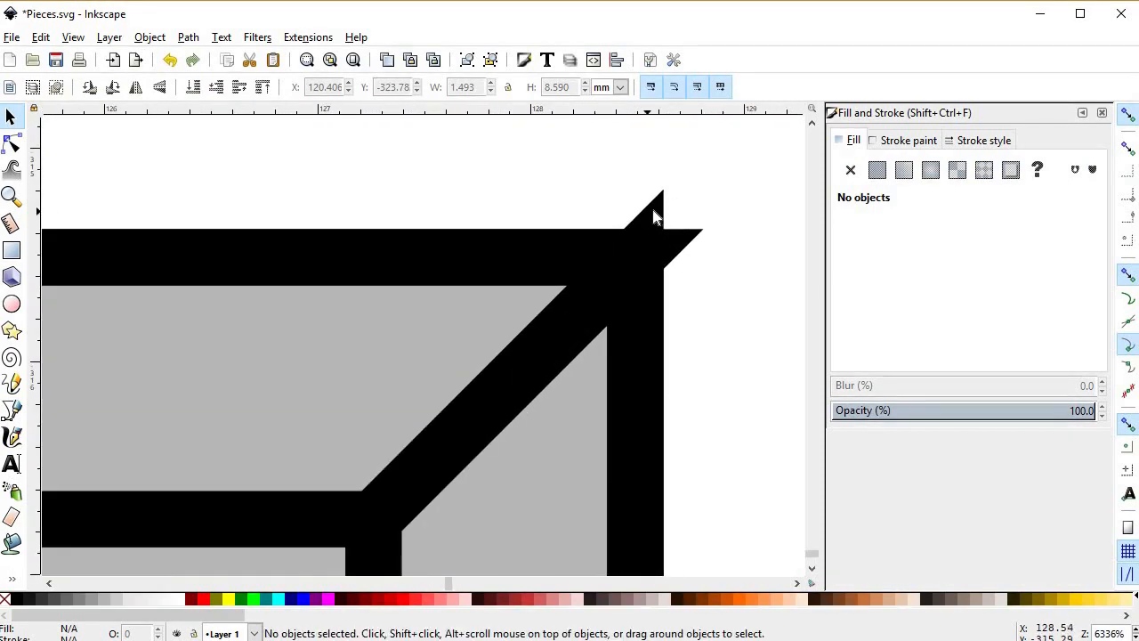
scroll(691, 318, "down", 4)
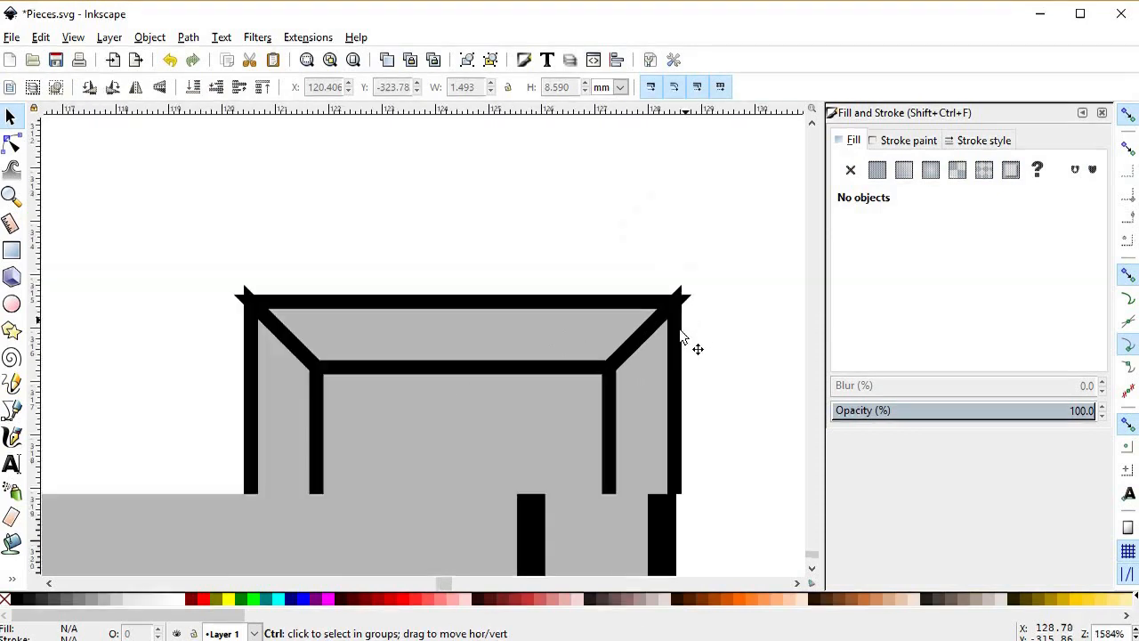
key("space")
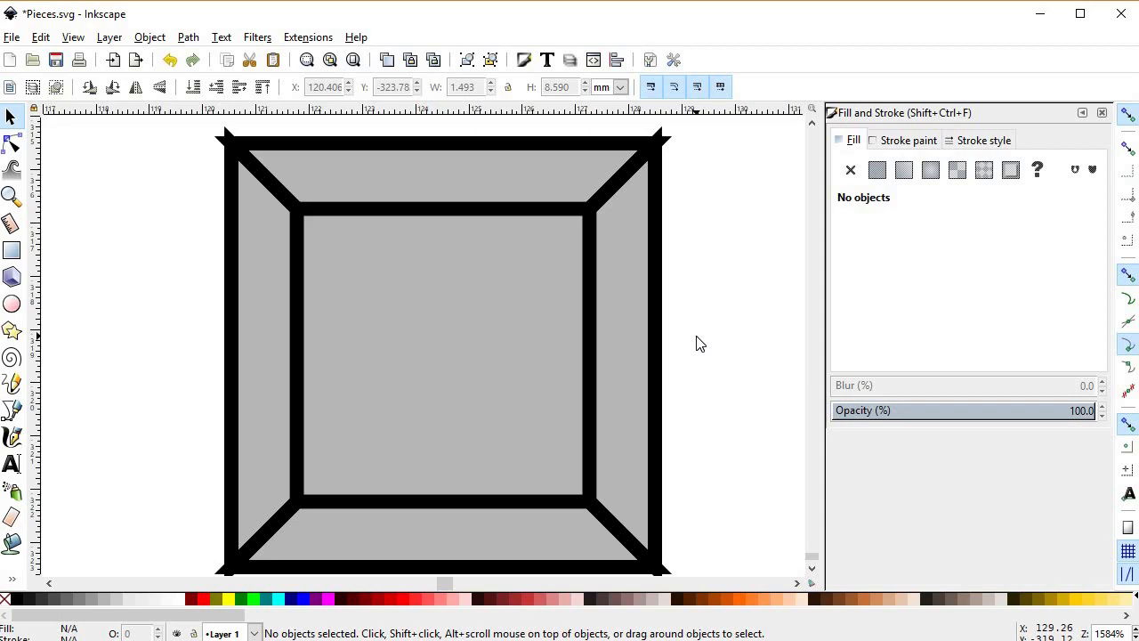
left_click(614, 182)
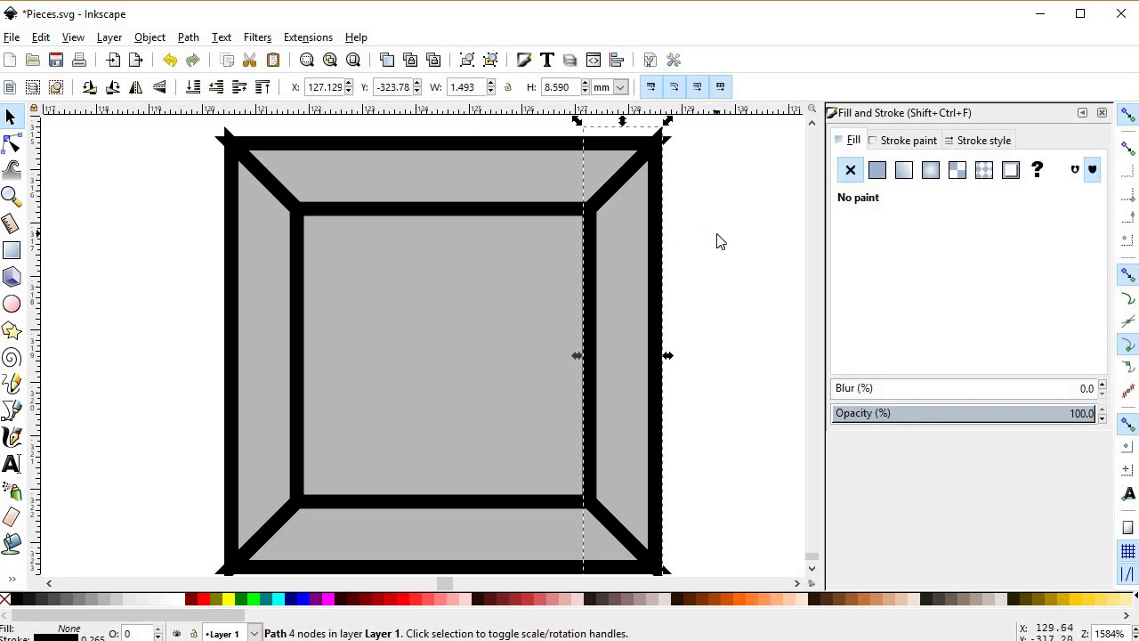
left_click(967, 145)
left_click(998, 248)
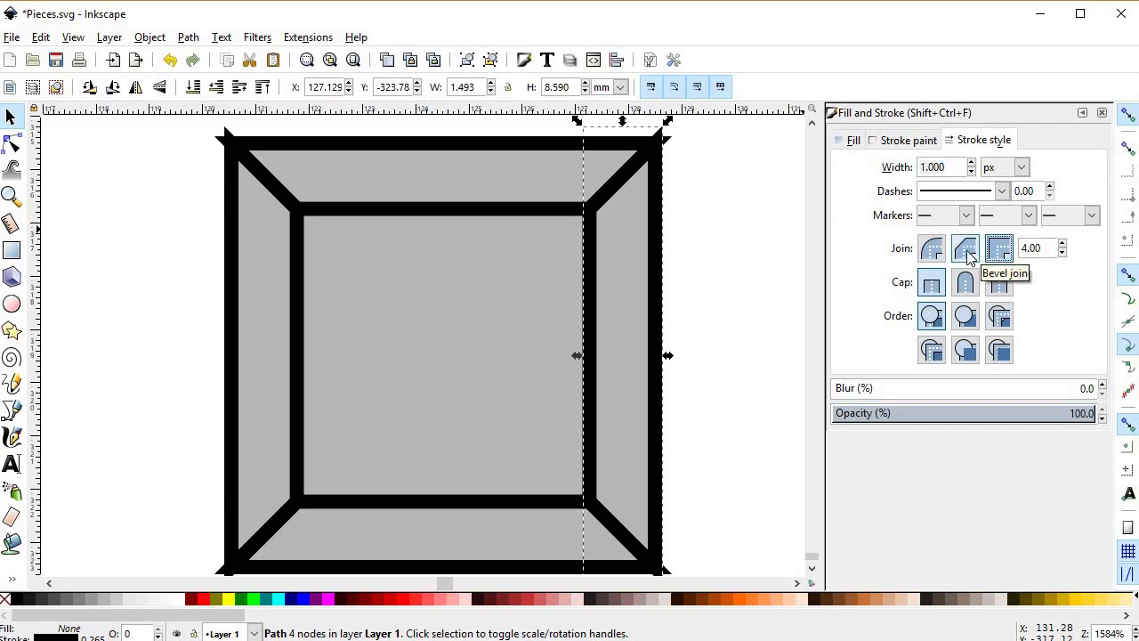
left_click(967, 252)
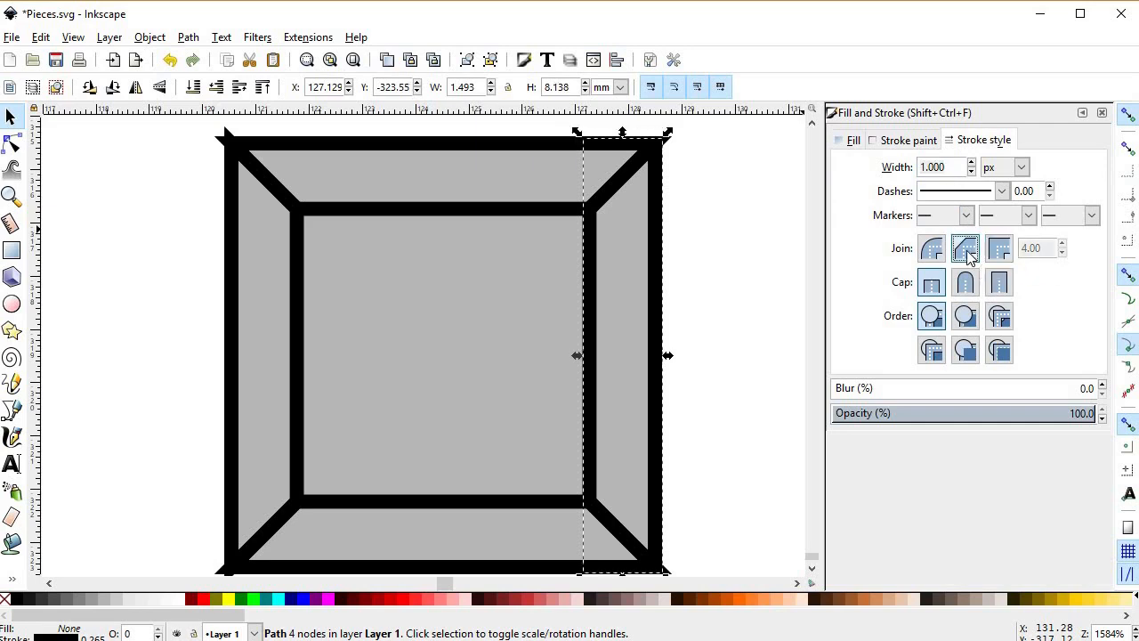
left_click(737, 340)
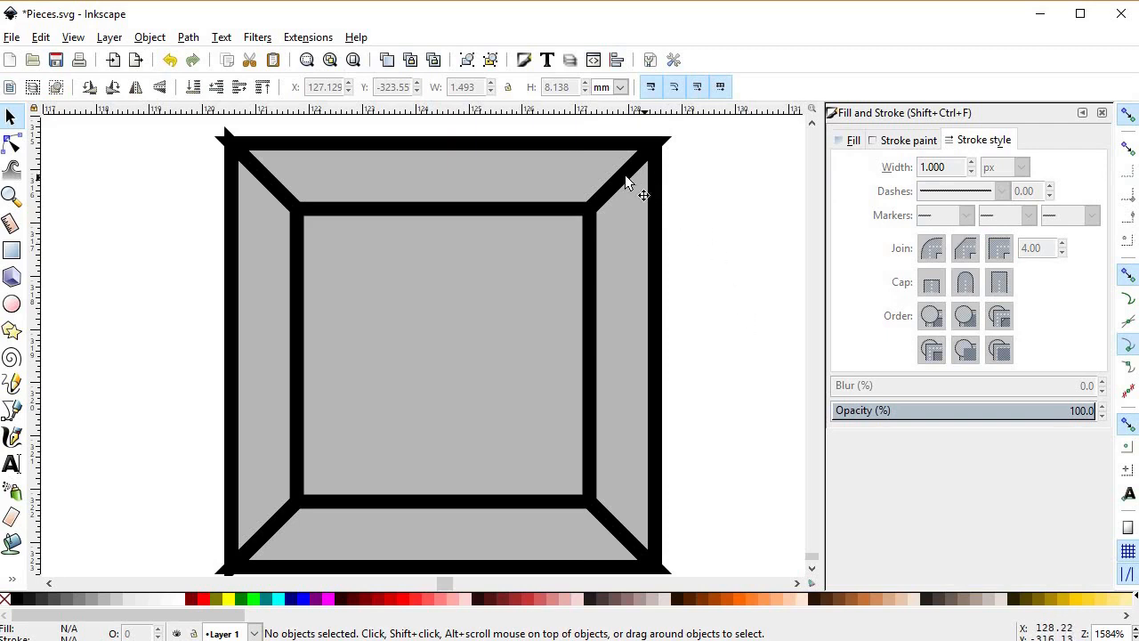
- Set the stroke of the top trapezoid to a bevel join
left_click(528, 144)
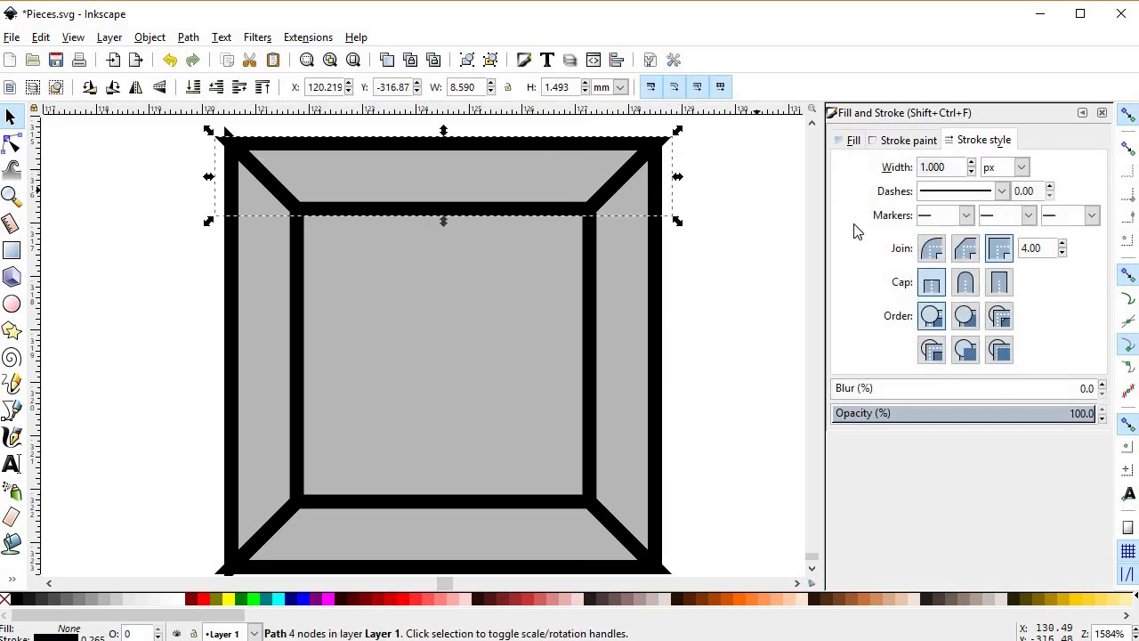
left_click(965, 251)
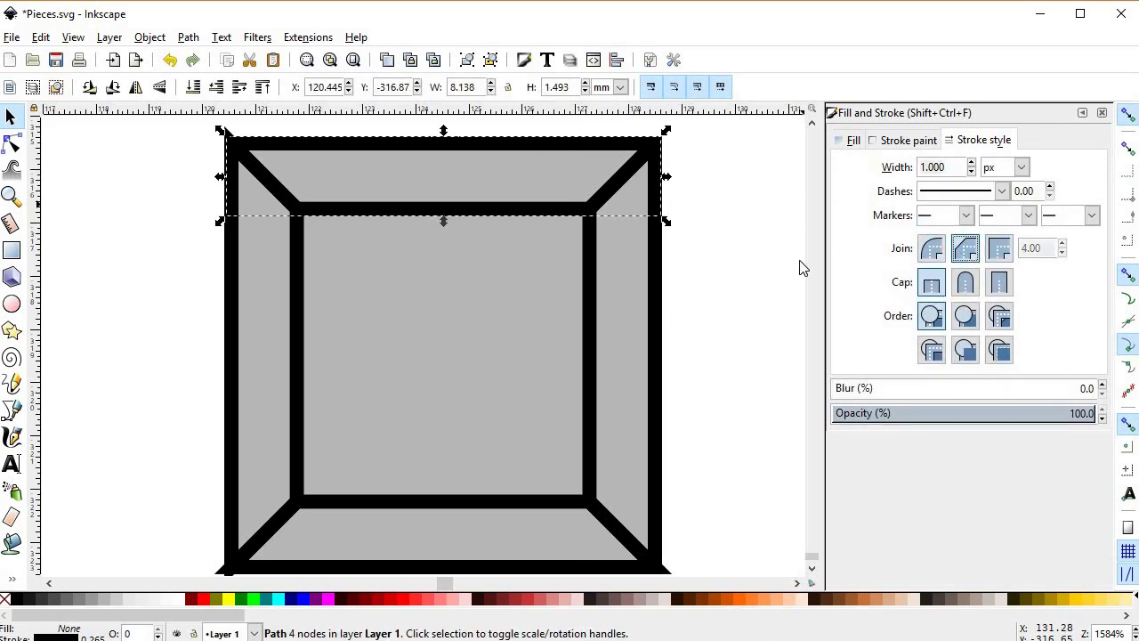
left_click(747, 282)
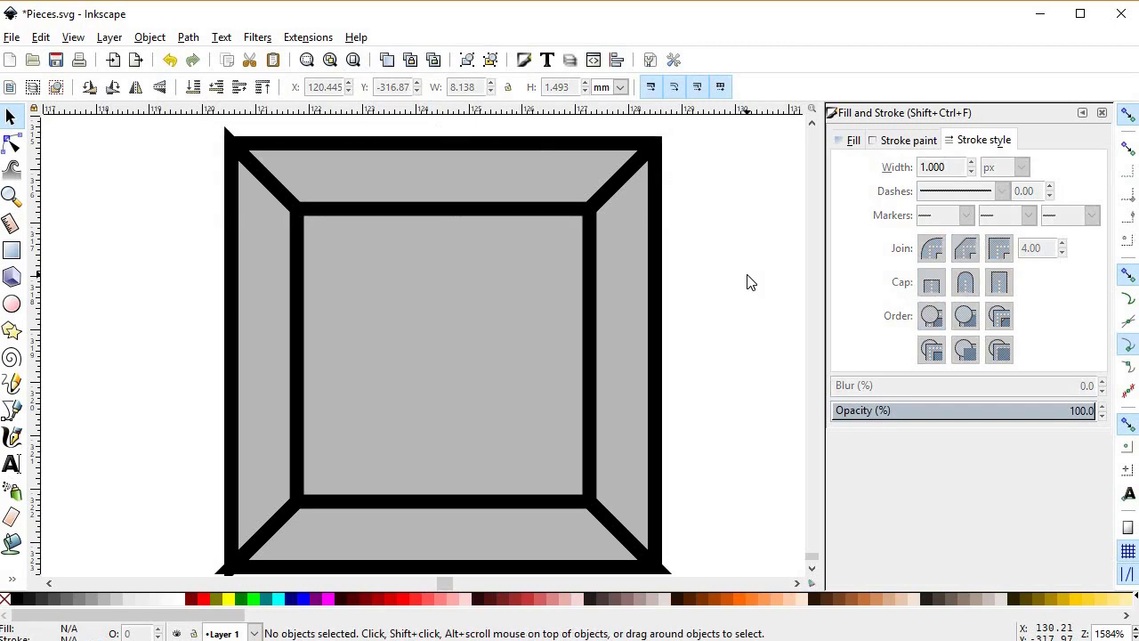
- Set the strokes of the left-hand and bottom trapezoids to a bevel join to remove their corner spikes
left_click(238, 191)
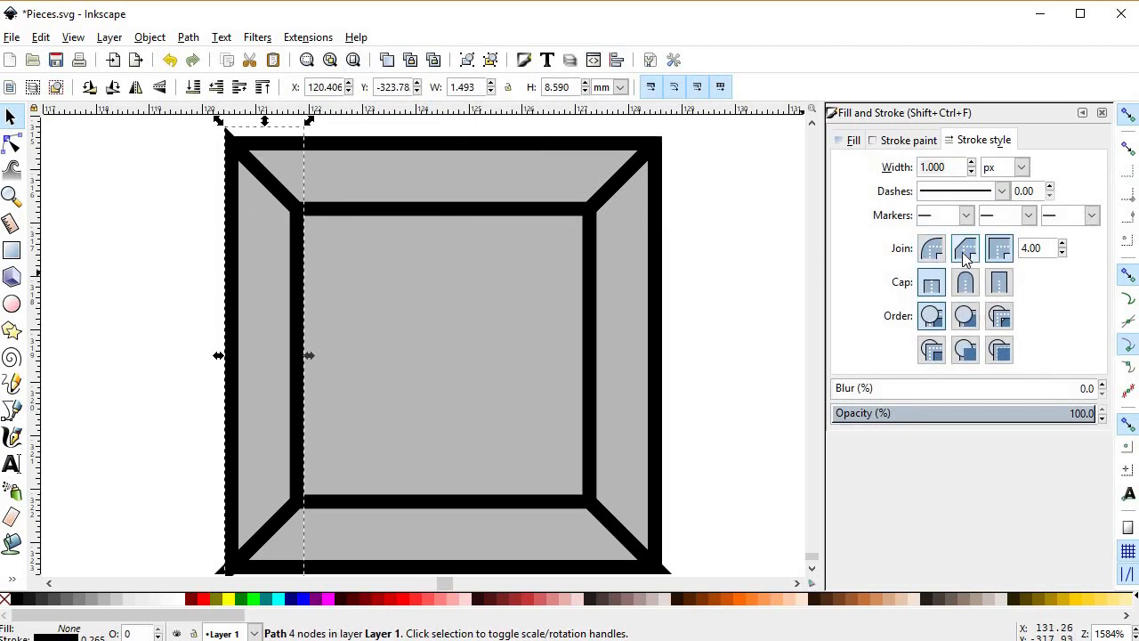
left_click(966, 250)
left_click(723, 314)
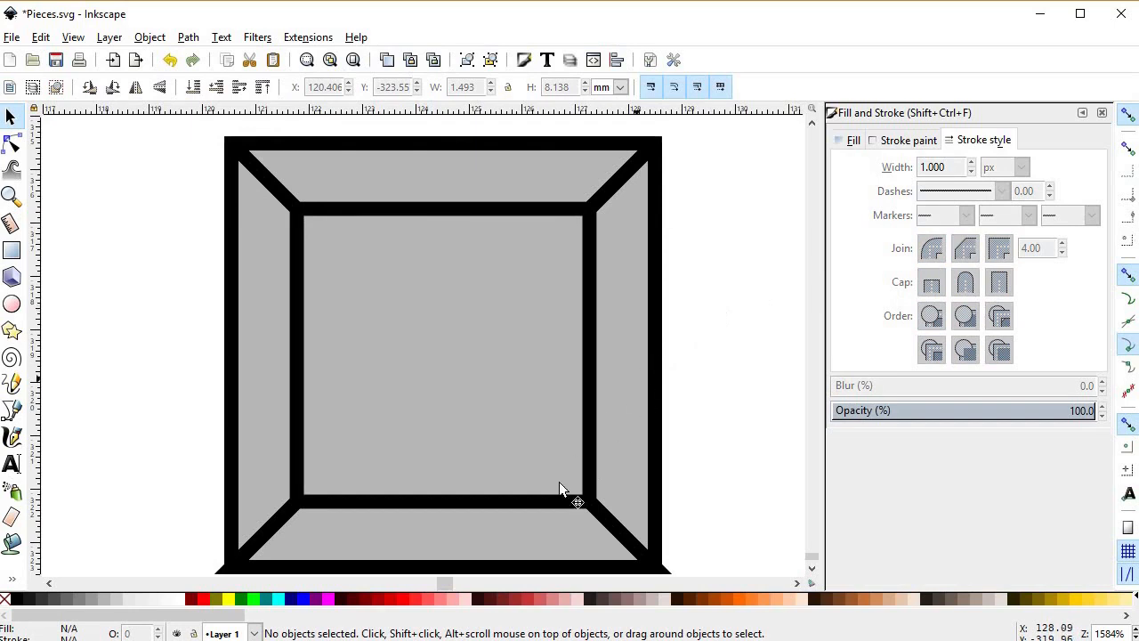
left_click(508, 571)
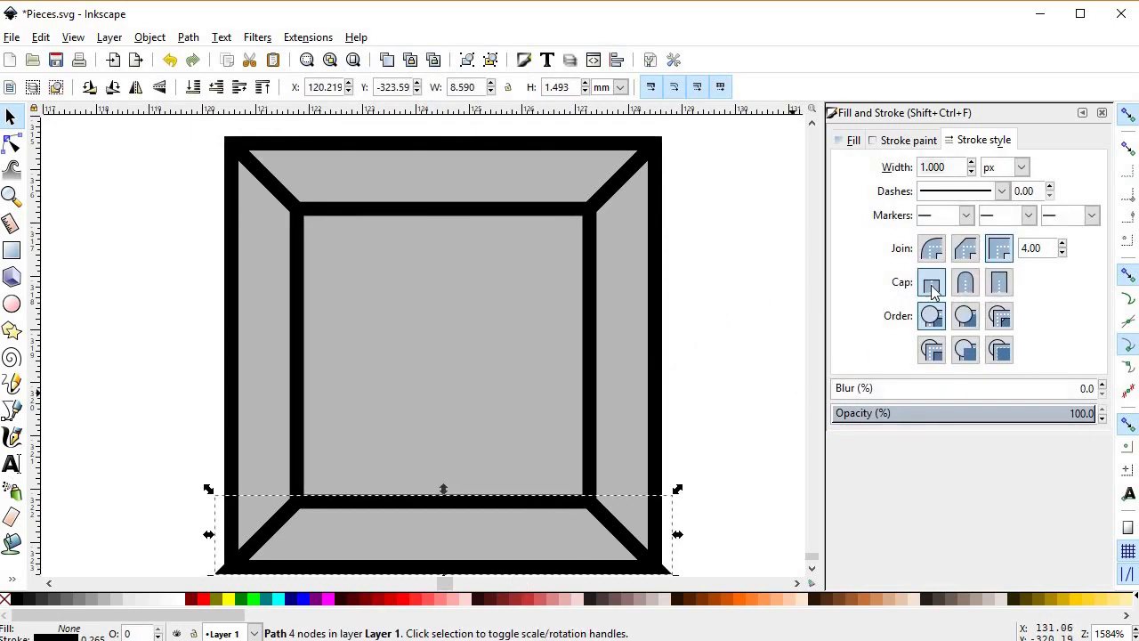
left_click(966, 251)
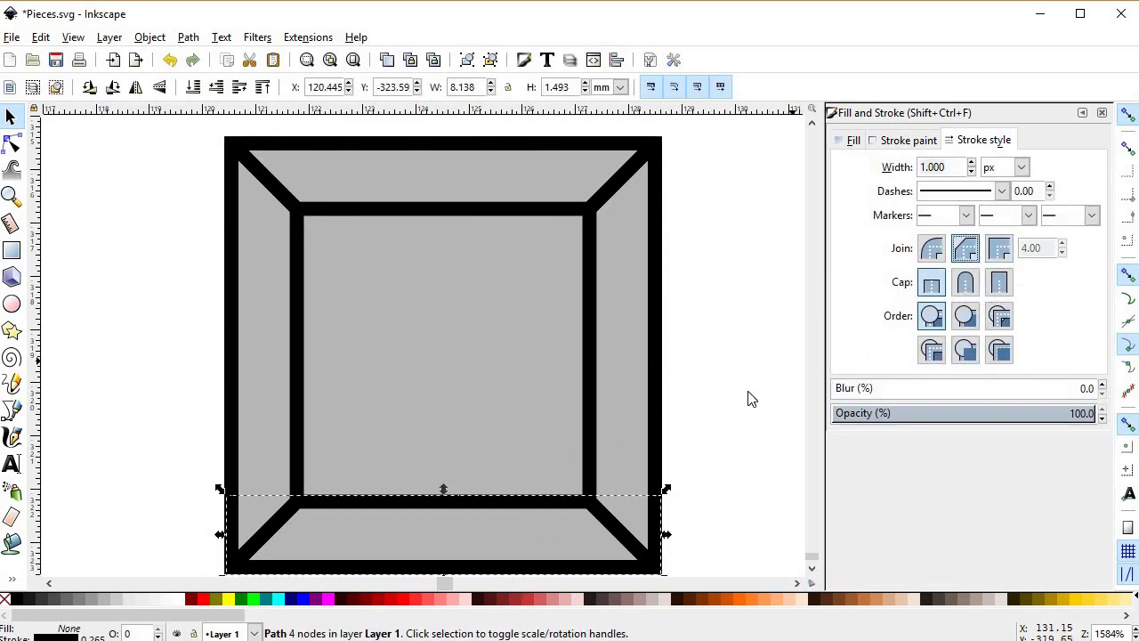
left_click(730, 381)
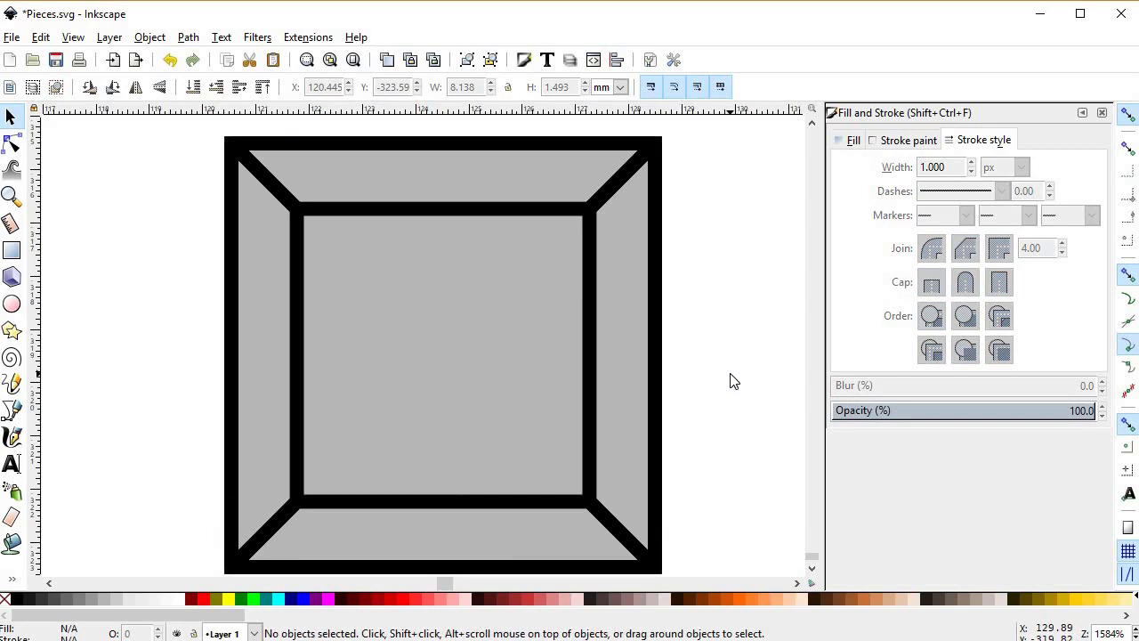
- Duplicate the whole grey piece three times in a horizontal row and recolour the copies orange, red and green
scroll(692, 330, "down", 4)
key("space")
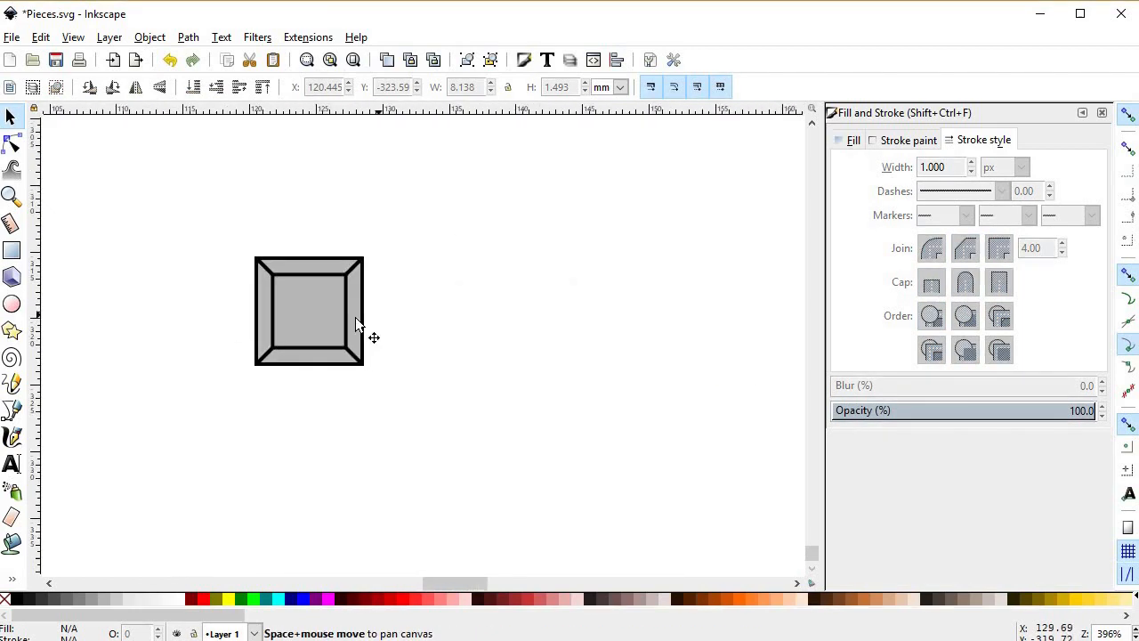
key("ctrl+a")
left_click_drag(367, 281, 782, 332)
left_click(765, 600)
key("ctrl+d")
left_click(425, 600)
key("space")
key("ctrl+d")
left_click(642, 603)
left_click(419, 471)
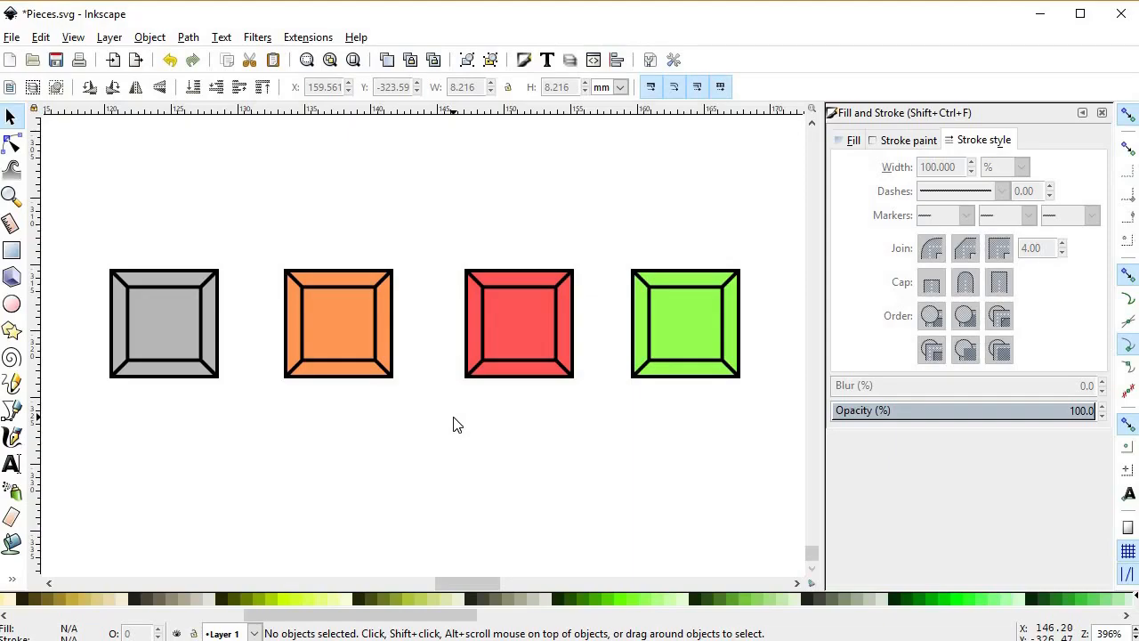
- Group all objects of the grey piece, shift it slightly as one unit, and ungroup it
mouse_move(68, 185)
left_mouse_down()
mouse_move(161, 425)
mouse_move(237, 449)
left_mouse_up()
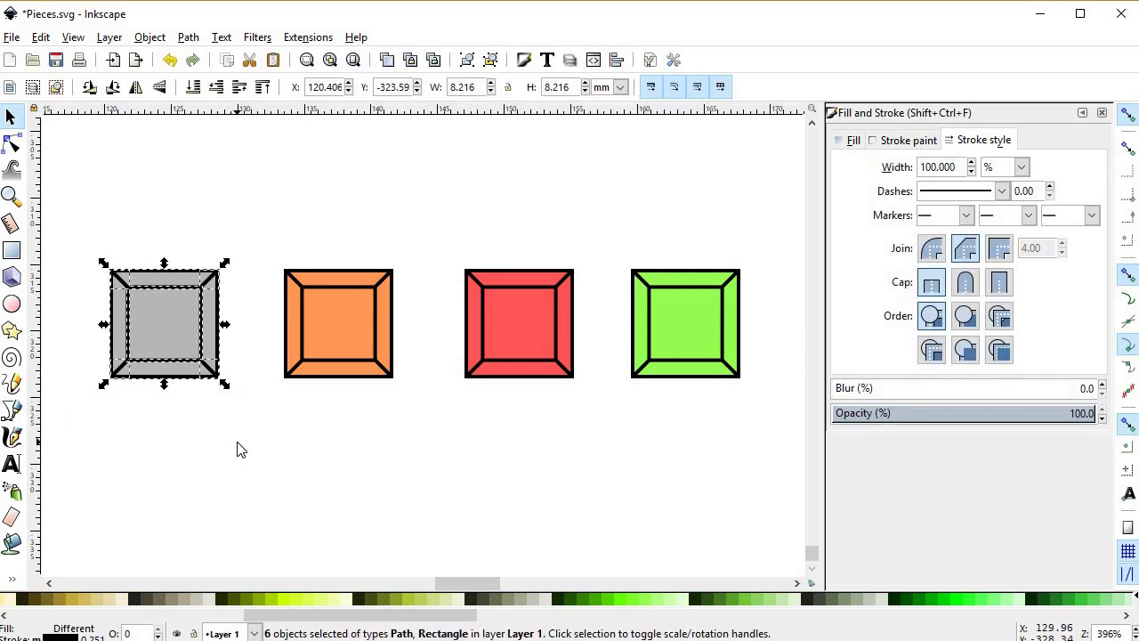
key("ctrl")
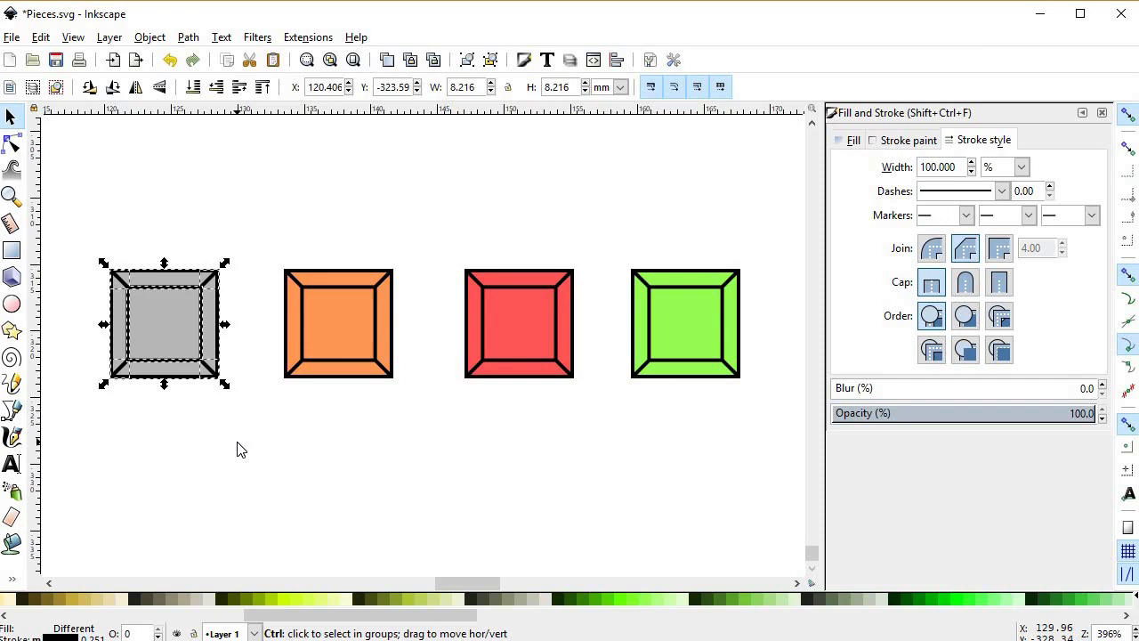
key("ctrl+g")
left_click_drag(183, 286, 222, 376)
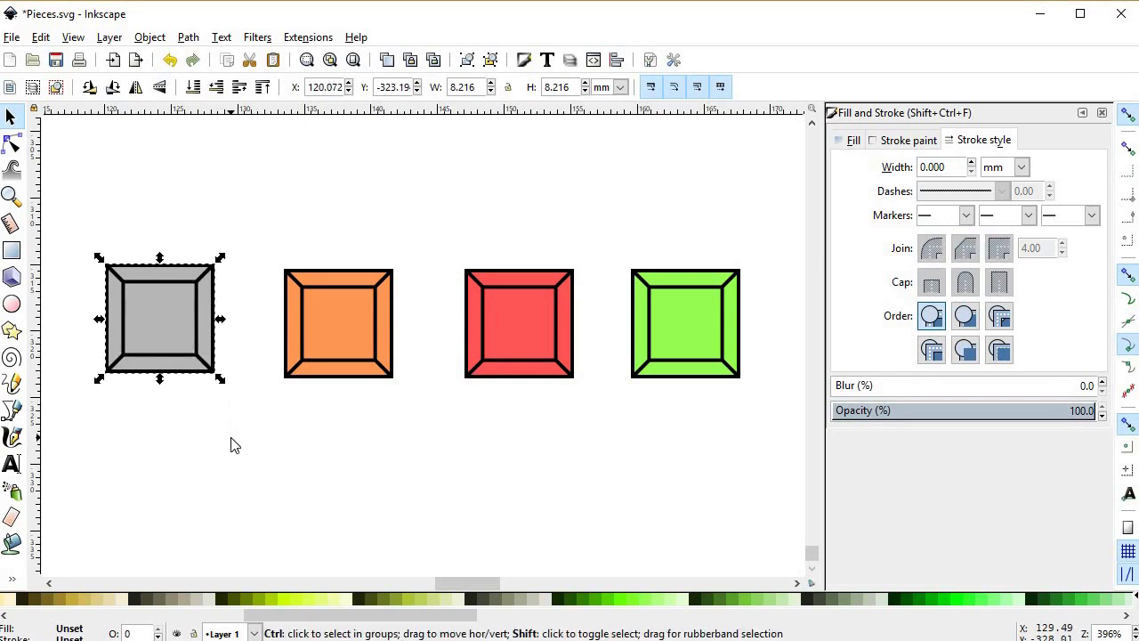
key("ctrl+shift+g")
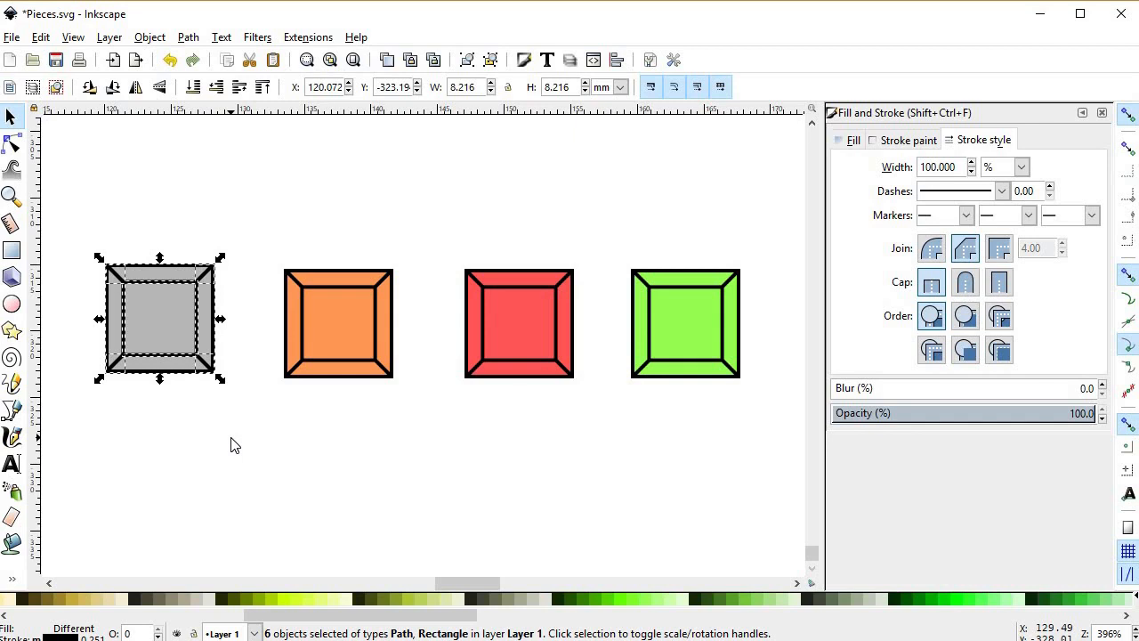
- Place two copies of the orange block one above the other, below the row of coloured blocks
scroll(419, 368, "down", 3)
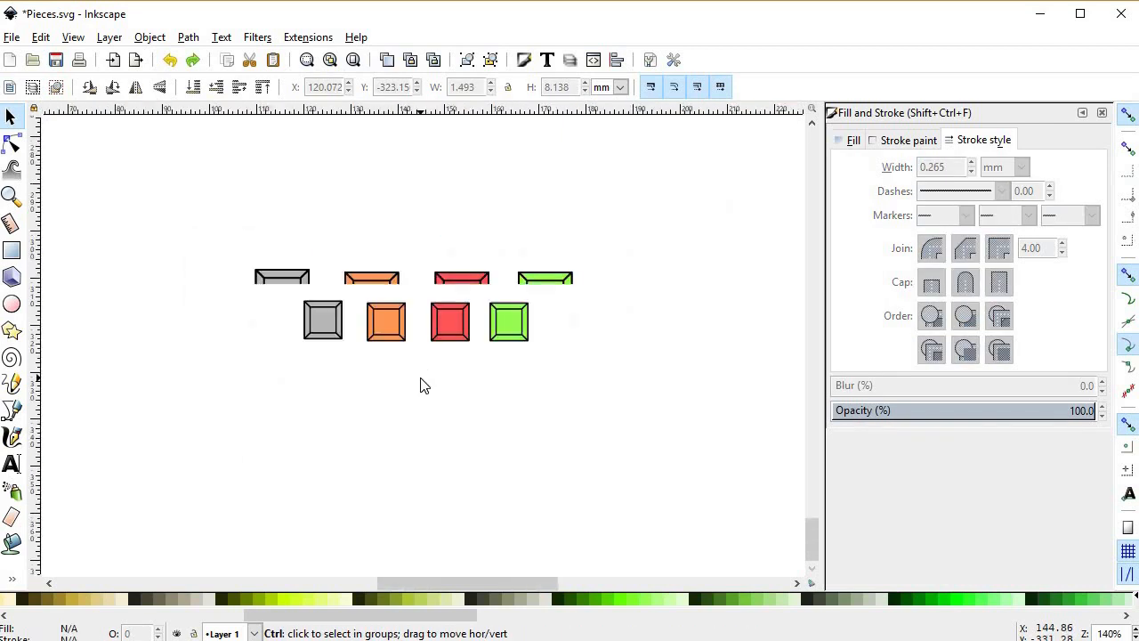
left_click(439, 315)
left_click_drag(380, 213, 438, 314)
key("ctrl+c")
key("ctrl+v")
key("ctrl+d")
left_click_drag(409, 383, 410, 423, "ctrl")
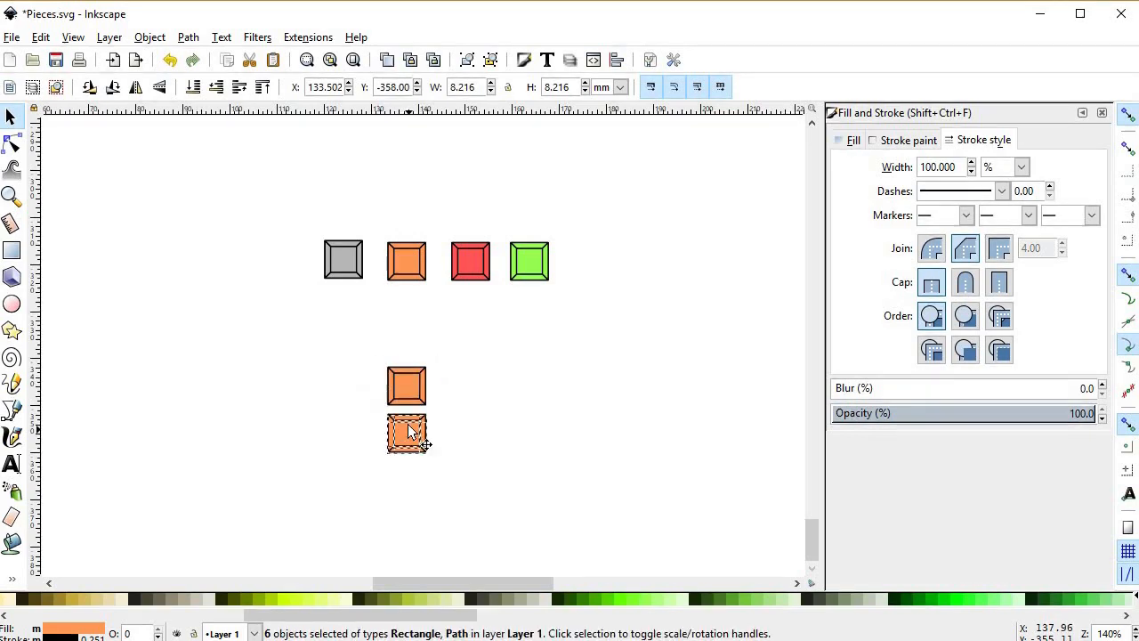
- Close the gap between the two orange copies and duplicate the pair downward to form a vertical column of four blocks
left_click(453, 468)
left_click_drag(454, 466, 371, 336)
left_click_drag(421, 440, 425, 382)
key("ctrl+d")
left_click_drag(412, 328, 416, 404, "ctrl")
left_click(488, 429)
scroll(371, 163, "right", 2)
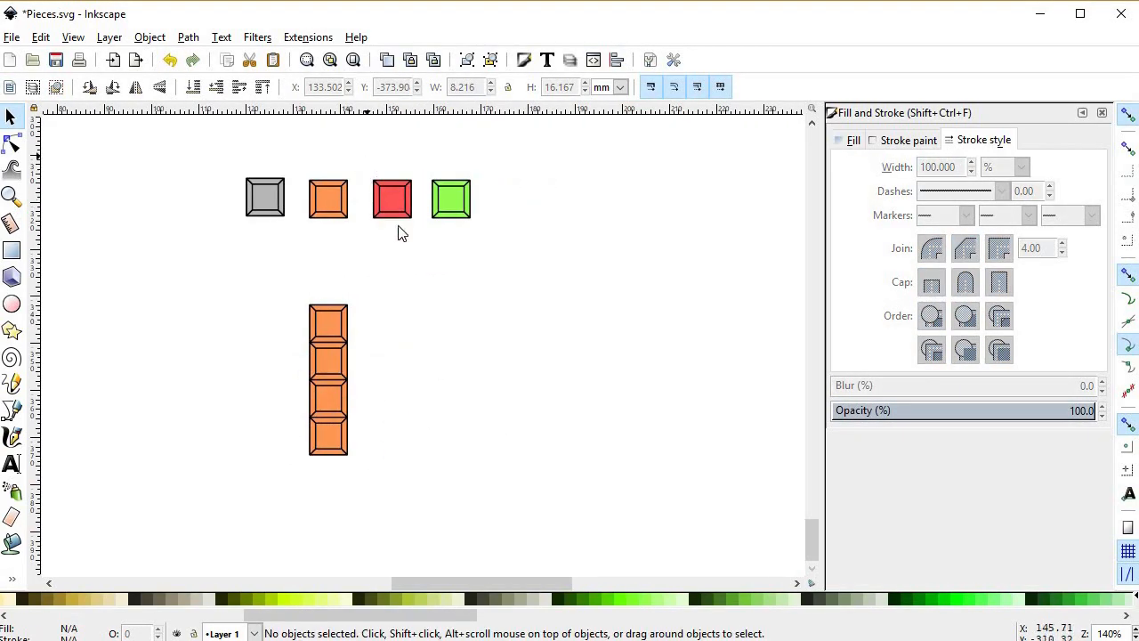
- Build a horizontal row of three adjoining red blocks beside the orange column from copies of the red block
left_click(389, 196)
left_click_drag(389, 196, 435, 423)
key("ctrl+d")
left_click(356, 162)
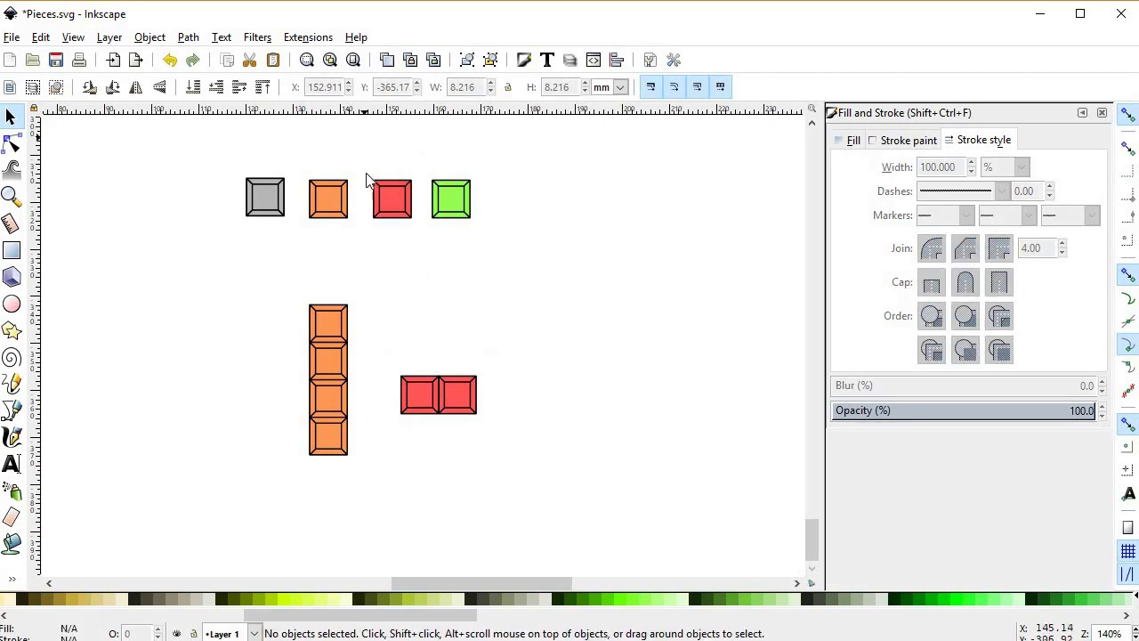
left_click(392, 197)
key("ctrl+d")
left_click_drag(391, 189, 501, 369)
scroll(488, 417, "up", 2)
left_click_drag(365, 283, 471, 407)
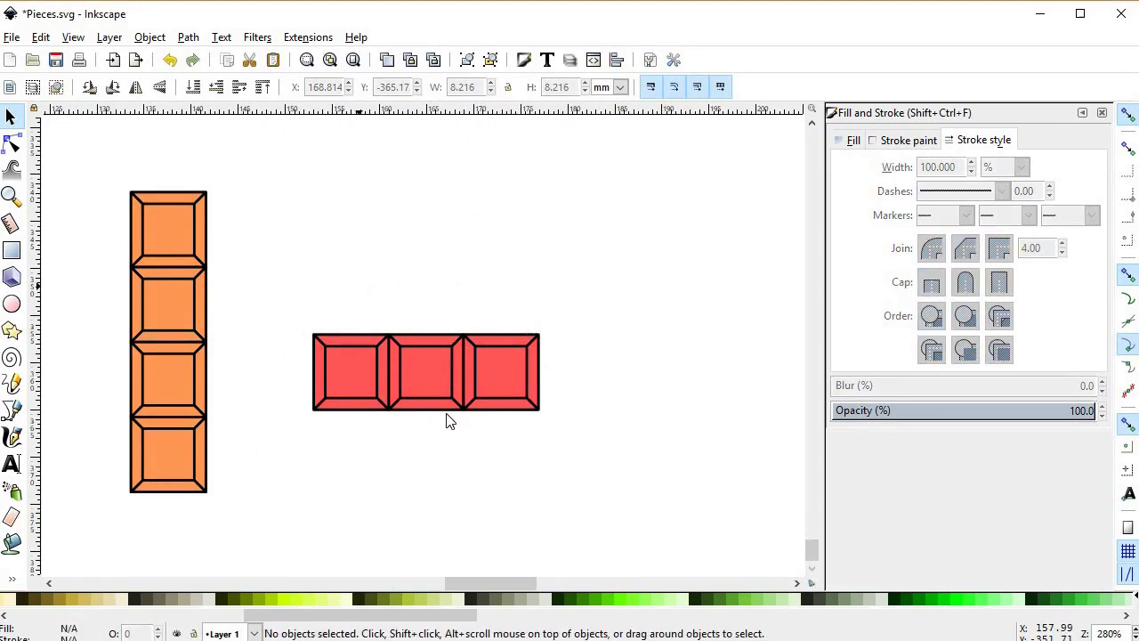
- Place another red block directly above the middle of the red row to complete a T-shaped piece
left_click(430, 377)
key("ctrl+z")
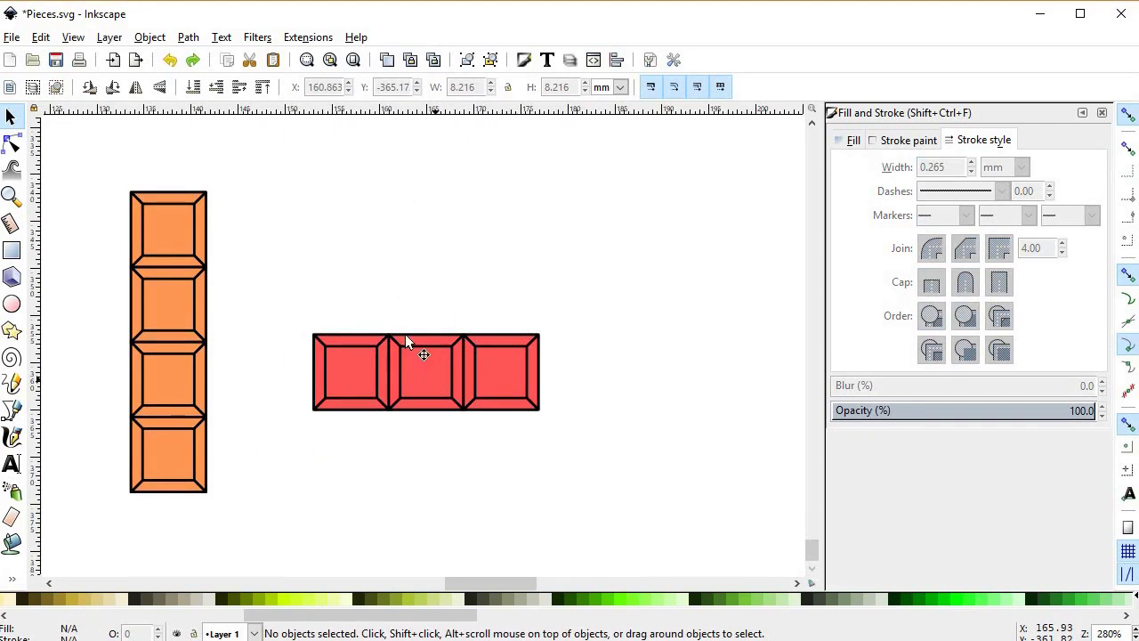
left_click_drag(383, 299, 463, 457)
left_click_drag(425, 399, 428, 313)
left_click(529, 293)
- Move the whole red T-shaped piece closer to the orange column and deselect it
scroll(514, 332, "down", 2)
left_click_drag(512, 333, 356, 374)
left_click_drag(246, 305, 413, 449)
left_click_drag(324, 386, 296, 389)
left_click(318, 268)
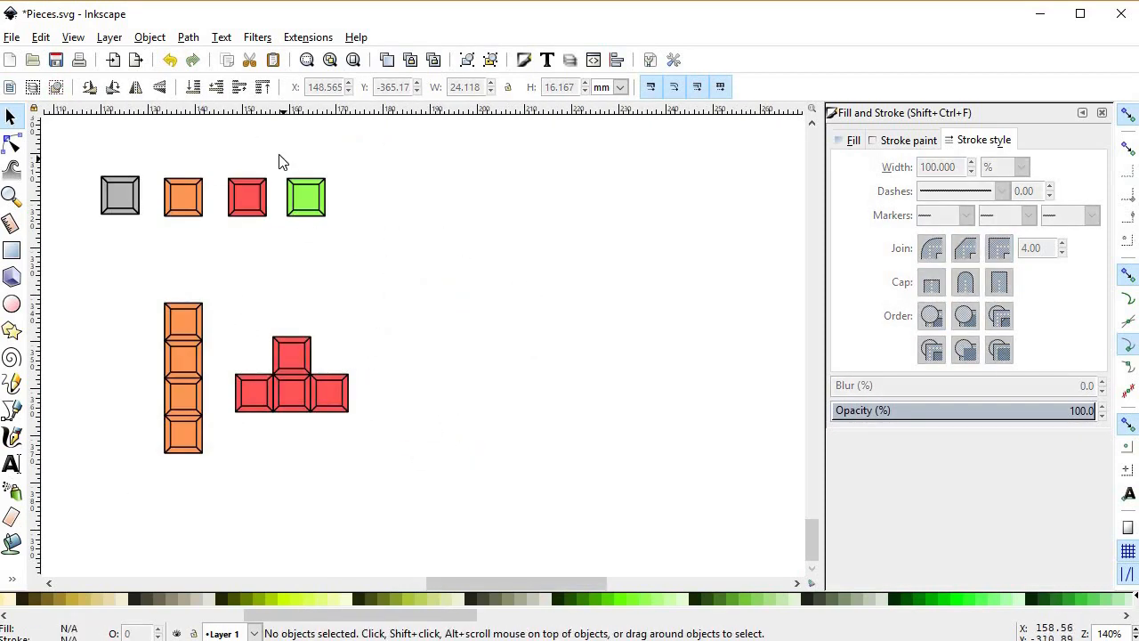
- Build a green Z-shaped piece beside the red one from four copies of the green block
left_click(305, 192)
key("ctrl+v")
scroll(429, 347, "up", 1)
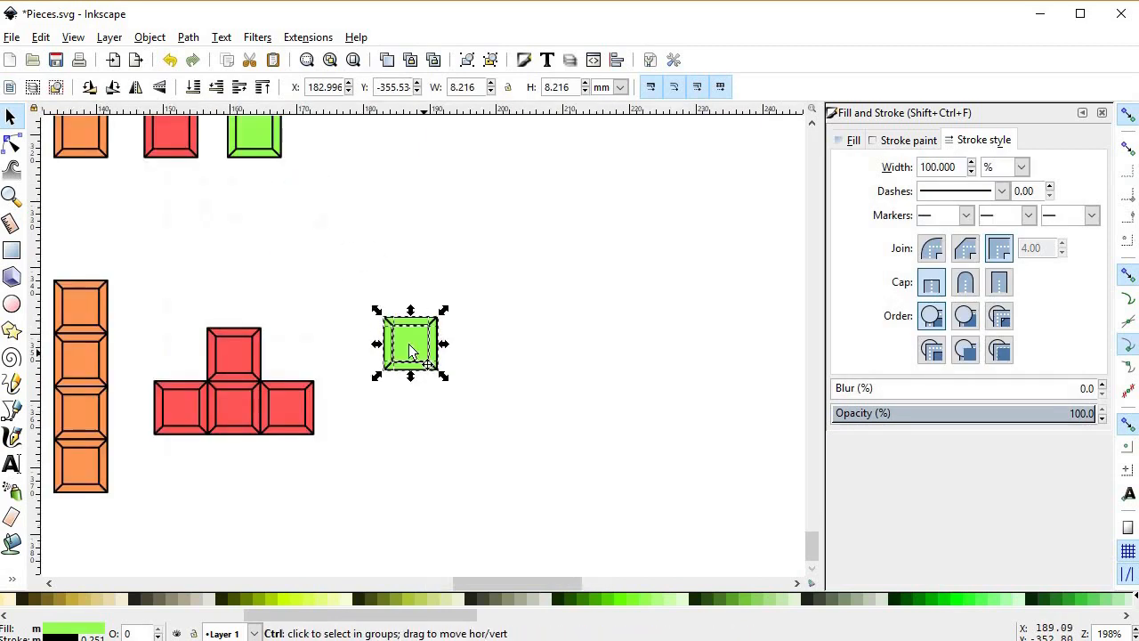
key("ctrl+v")
left_click_drag(451, 346, 508, 387)
left_click(458, 441)
scroll(472, 450, "down", 2)
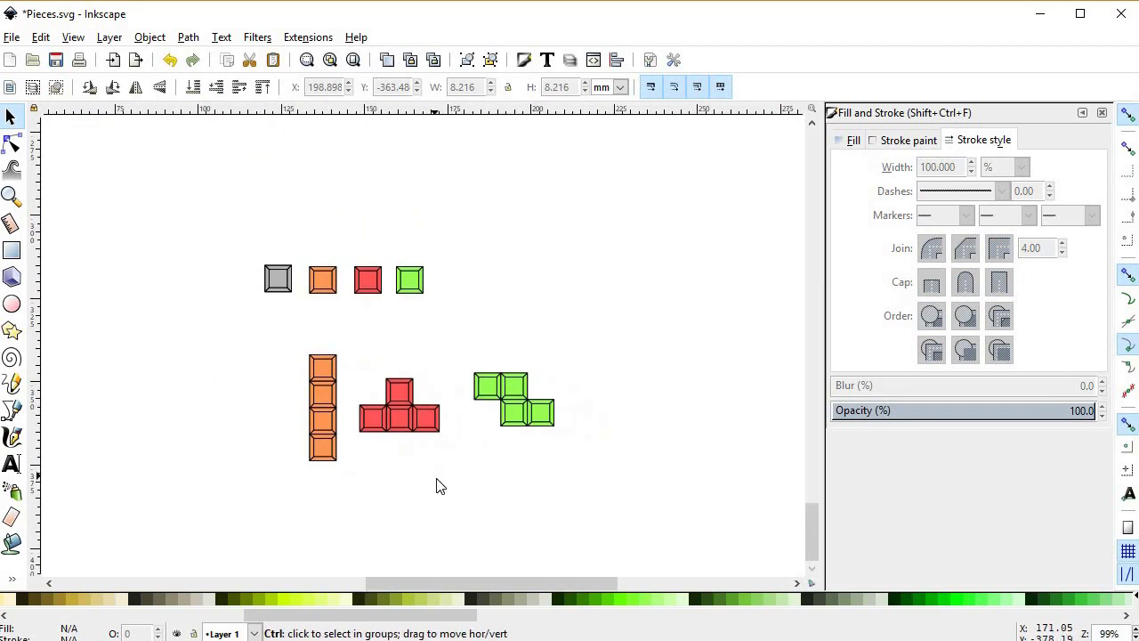
- Draw a square about 6.5 mm wide in an empty area and round its corners to a radius of about 1.67 mm
scroll(441, 490, "up", 1)
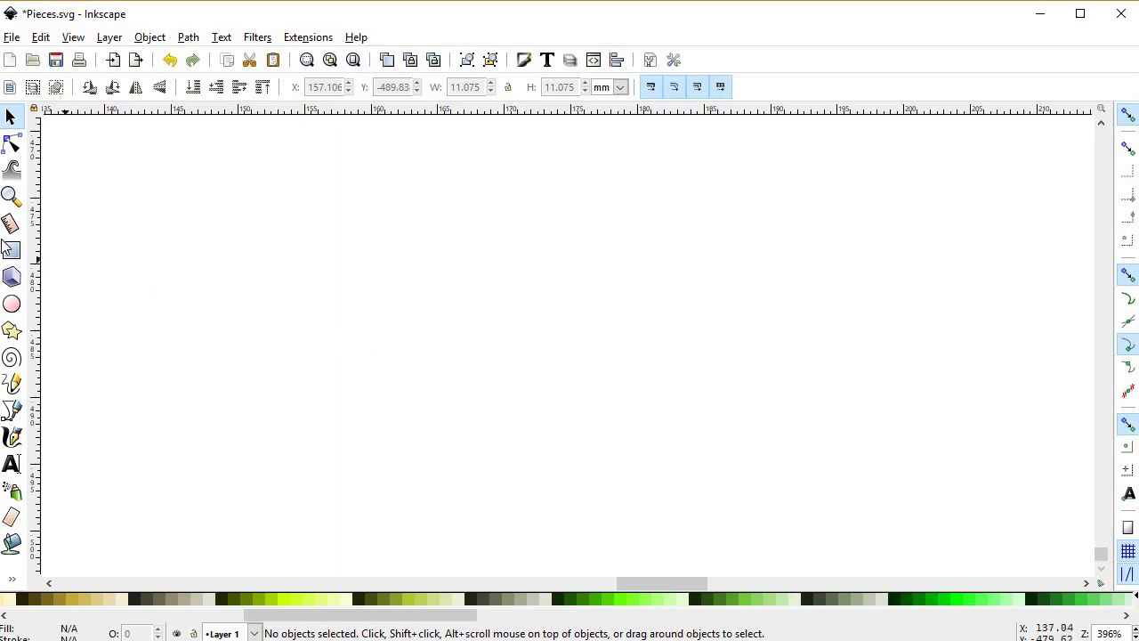
left_click(12, 250)
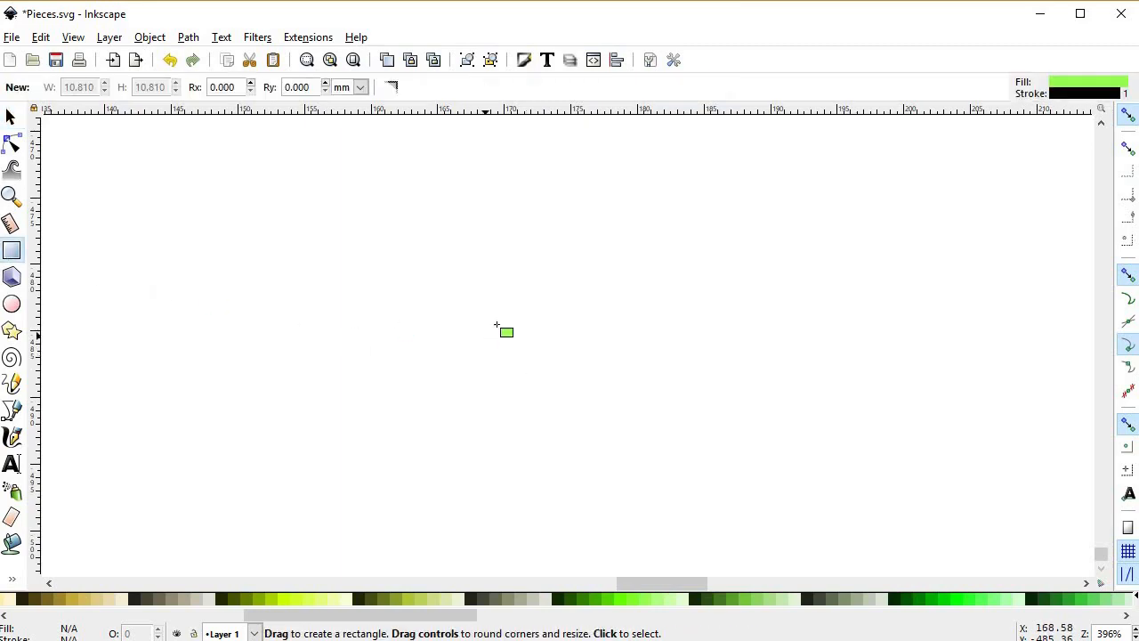
left_click_drag(470, 286, 559, 376)
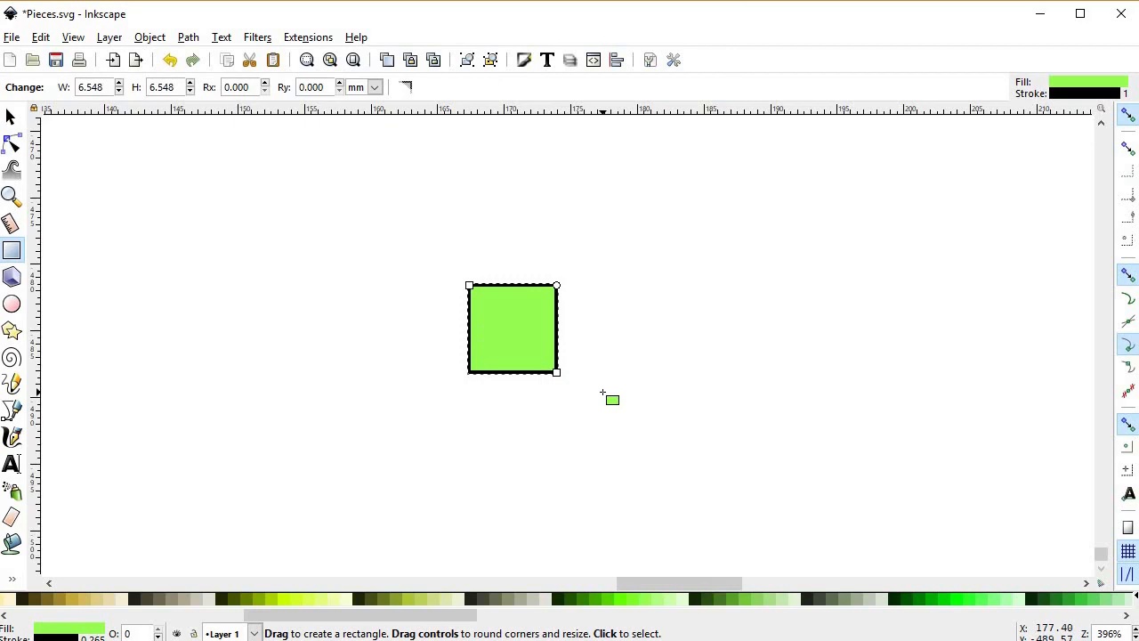
left_click_drag(557, 289, 558, 306)
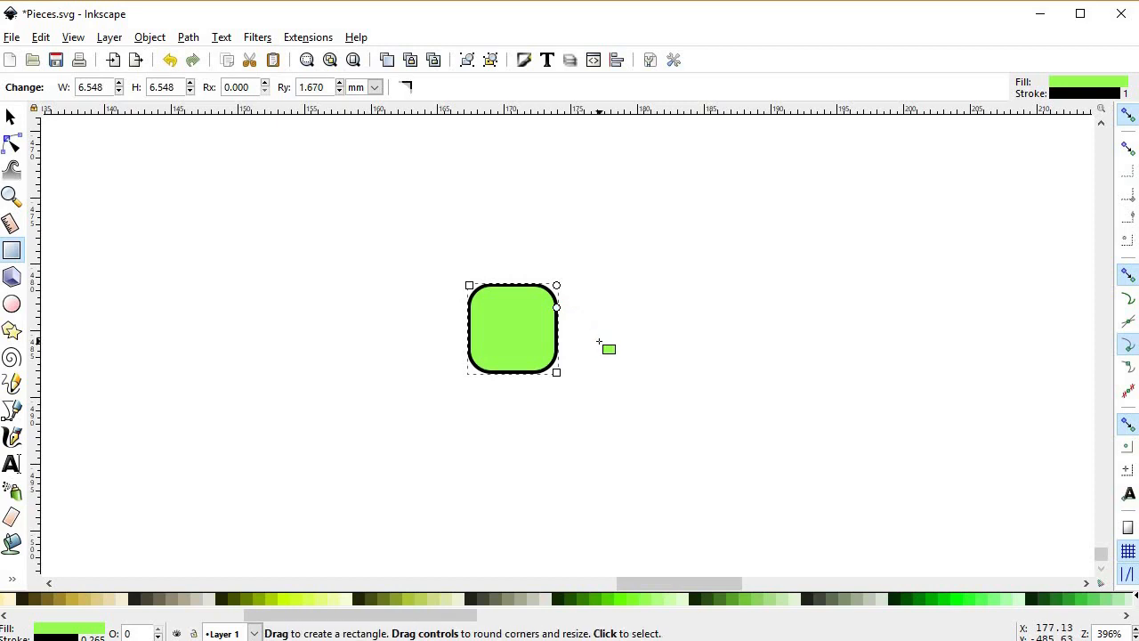
- Change the rounded square's fill to light blue-violet with HSL hue 171, saturation 225 and lightness 187
key("ctrl+shift+f")
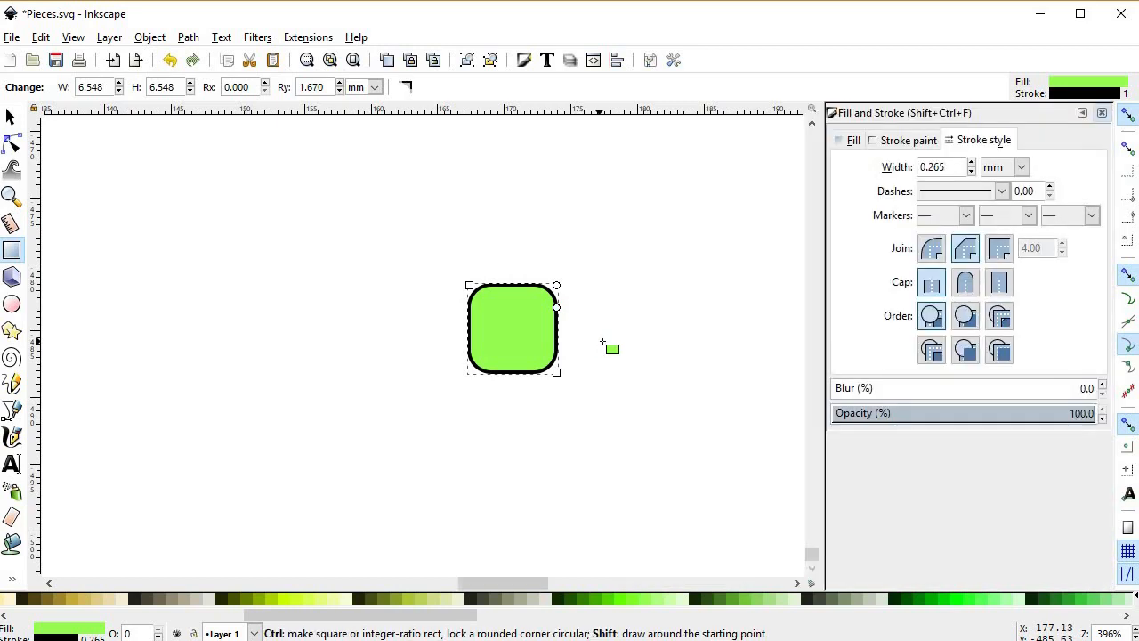
left_click(853, 141)
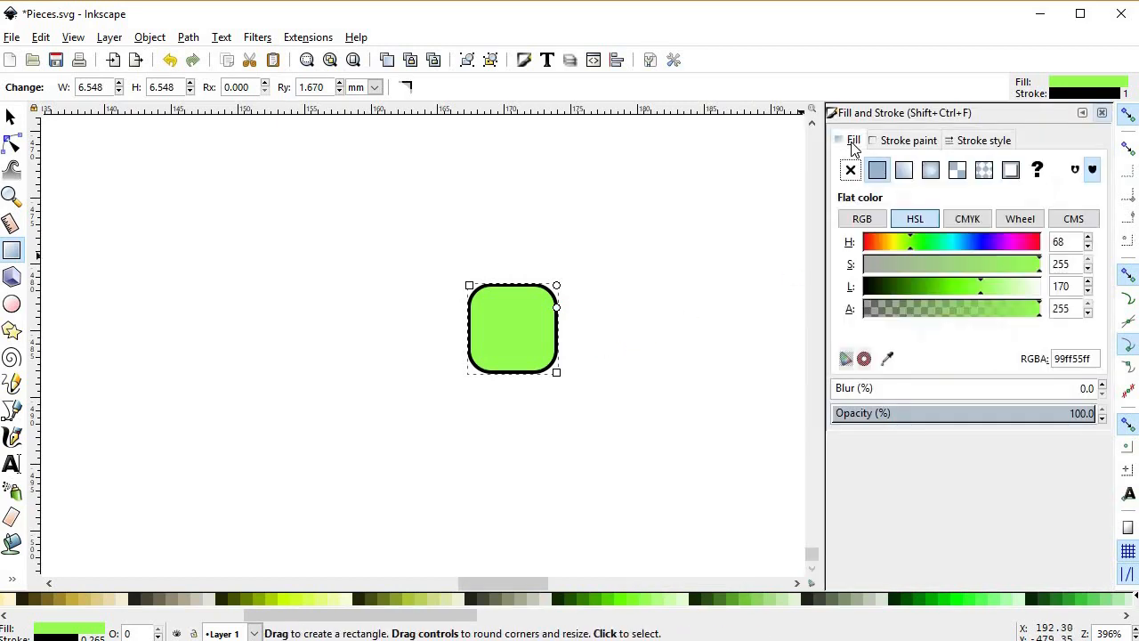
left_click(983, 244)
left_click_drag(1016, 264, 994, 291)
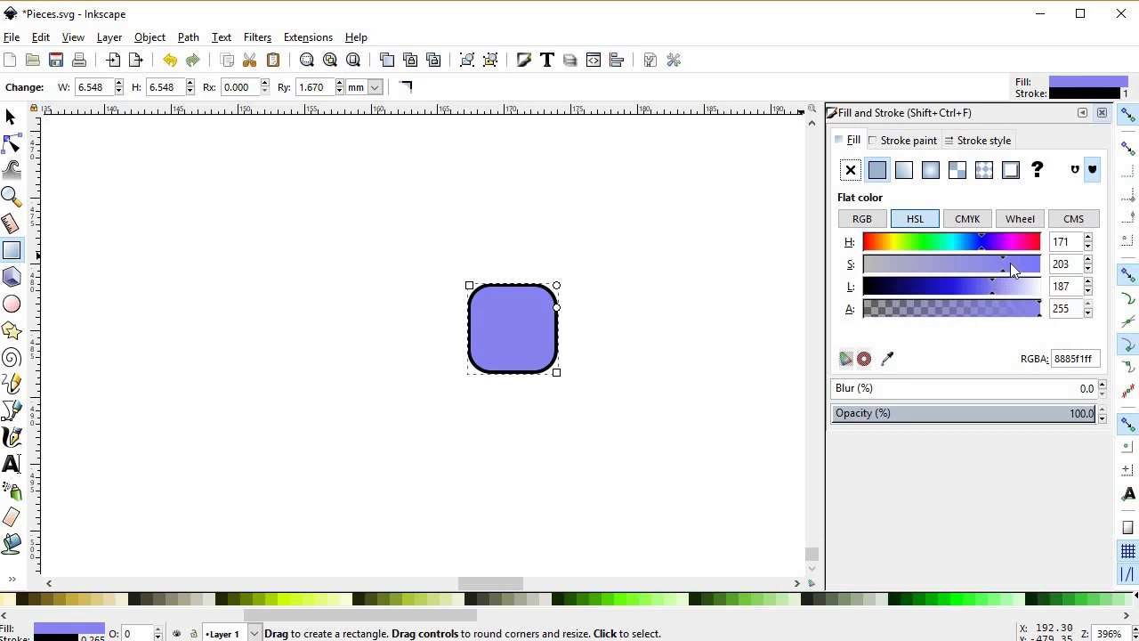
left_click(1019, 264)
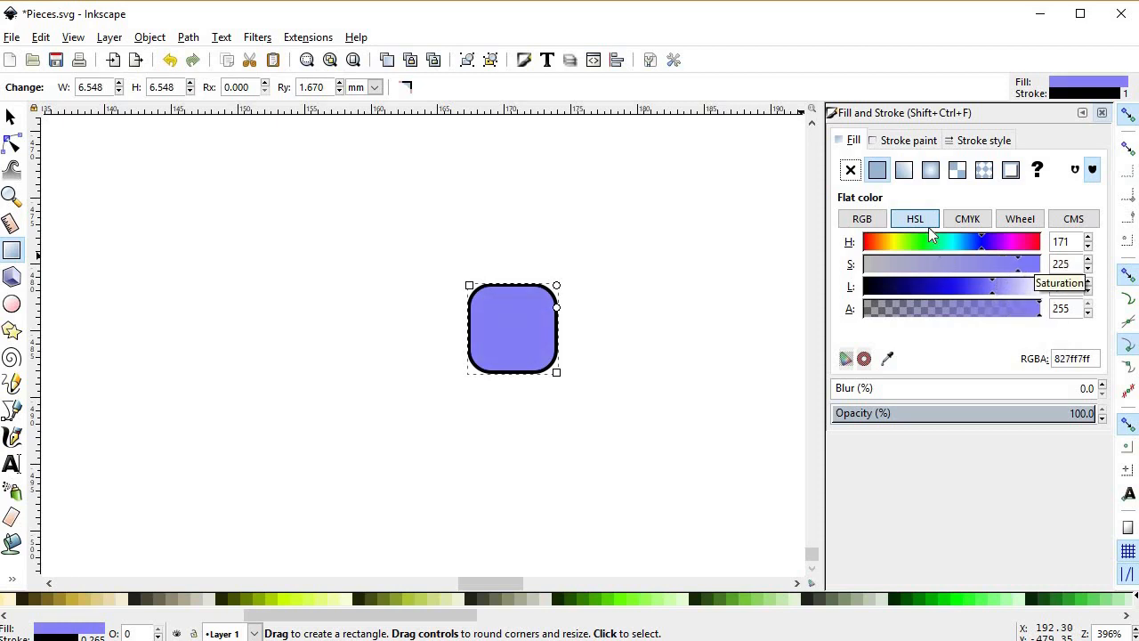
- Sample the fill colour onto the rounded square's stroke and darken the stroke to lightness 74 and saturation 187
left_click(904, 143)
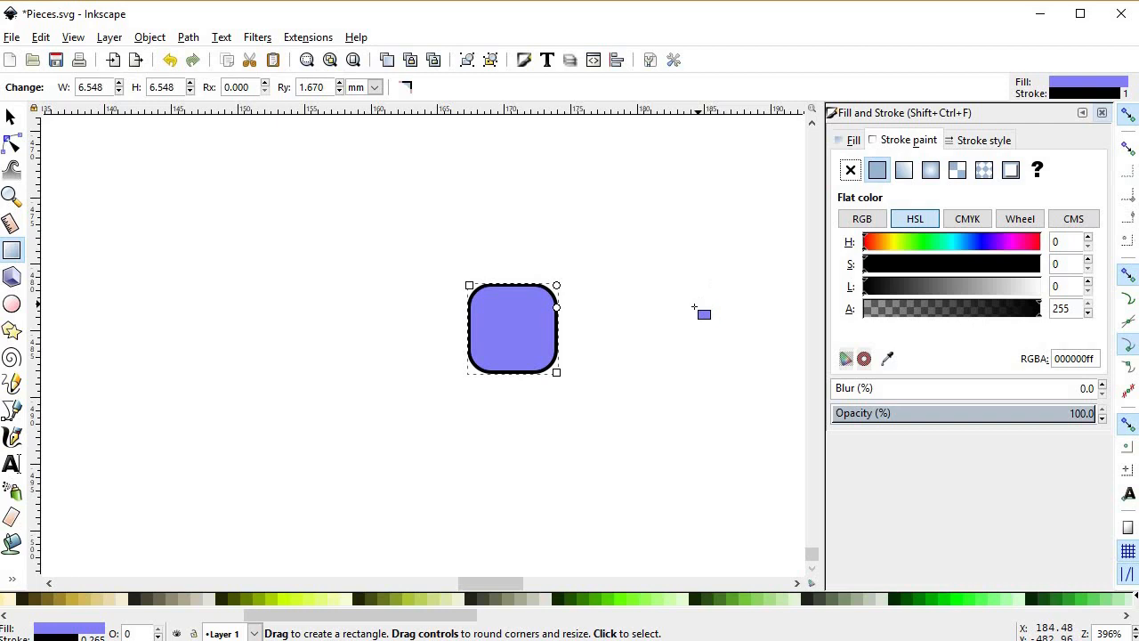
key("d")
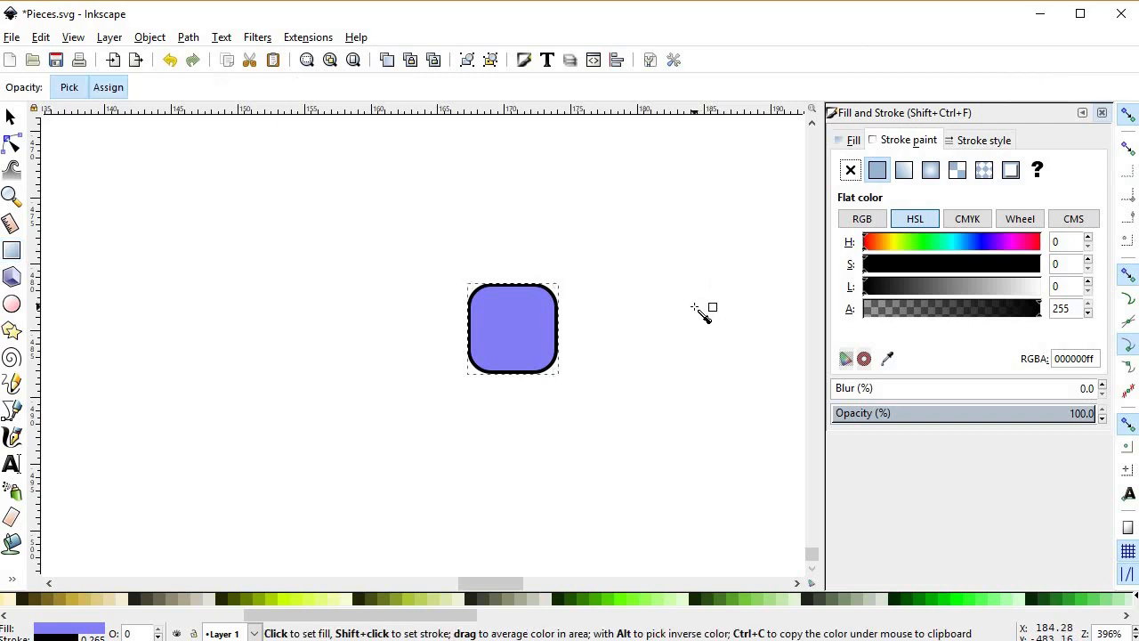
left_click(530, 320, "shift")
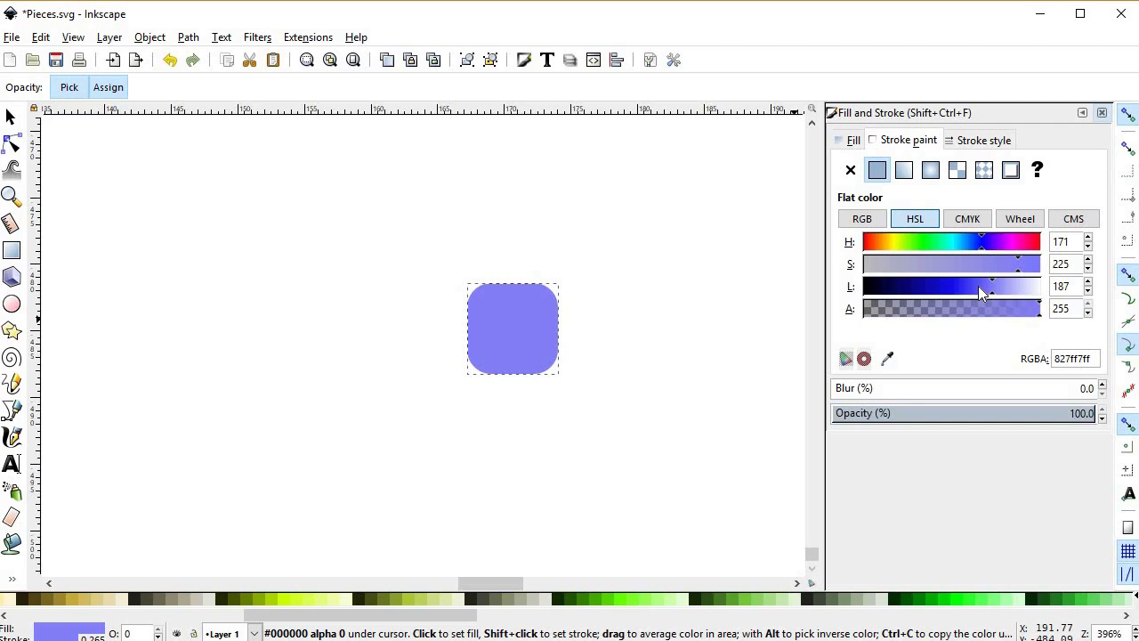
left_click_drag(936, 286, 914, 286)
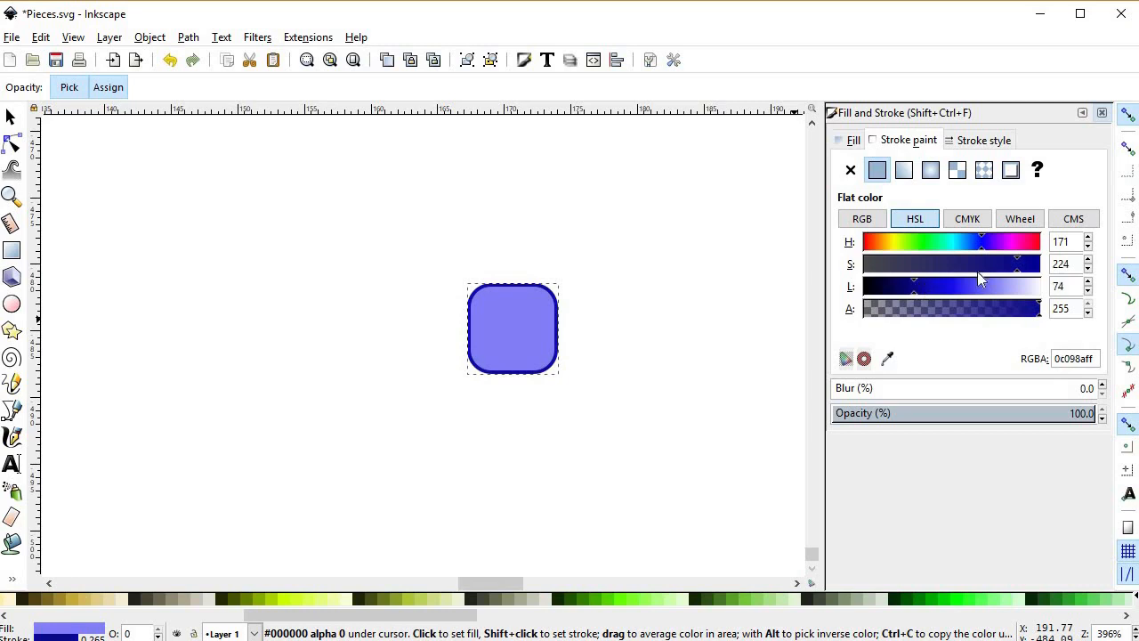
left_click_drag(999, 266, 993, 264)
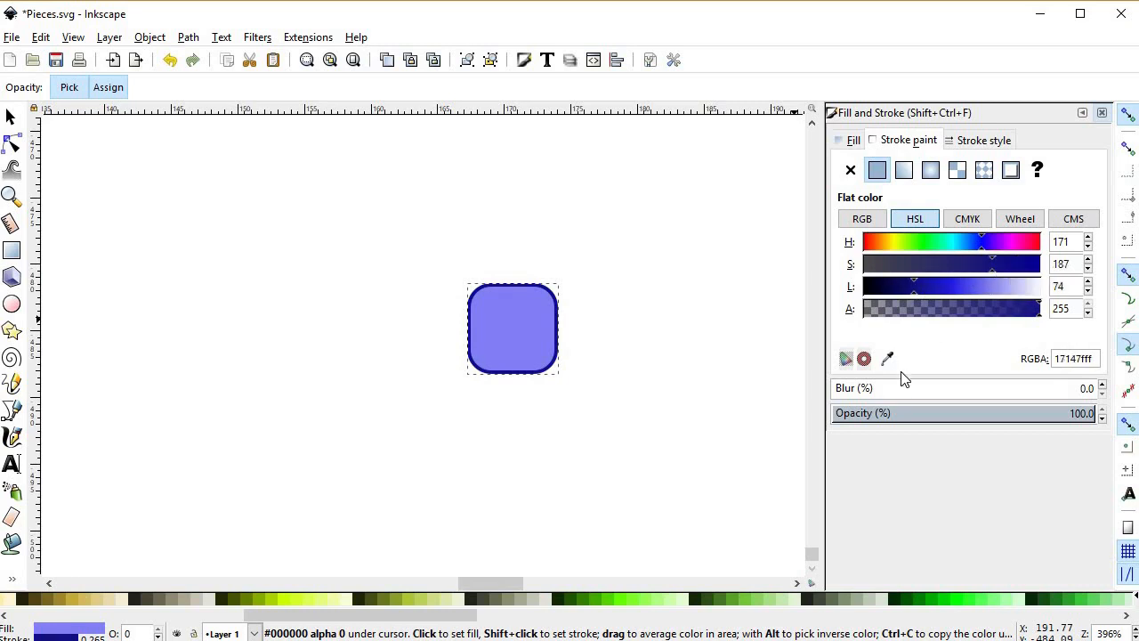
- Set the rounded square's stroke width to 5 px
left_click(975, 148)
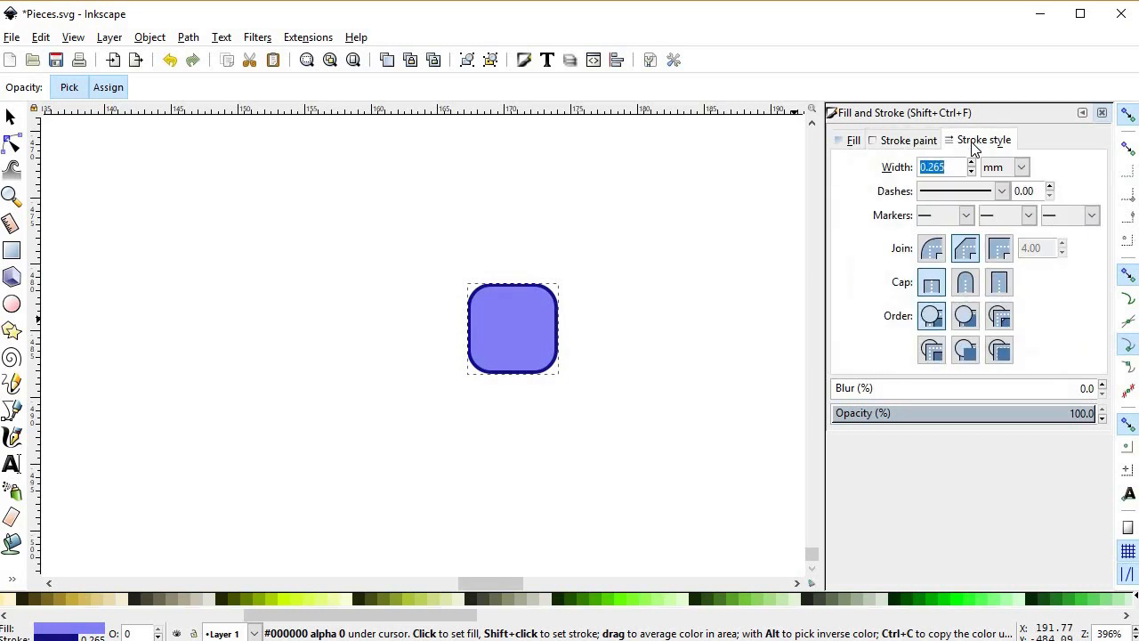
left_click(1018, 171)
left_click(995, 319)
left_click_drag(956, 168, 878, 298)
type("5")
key("Return")
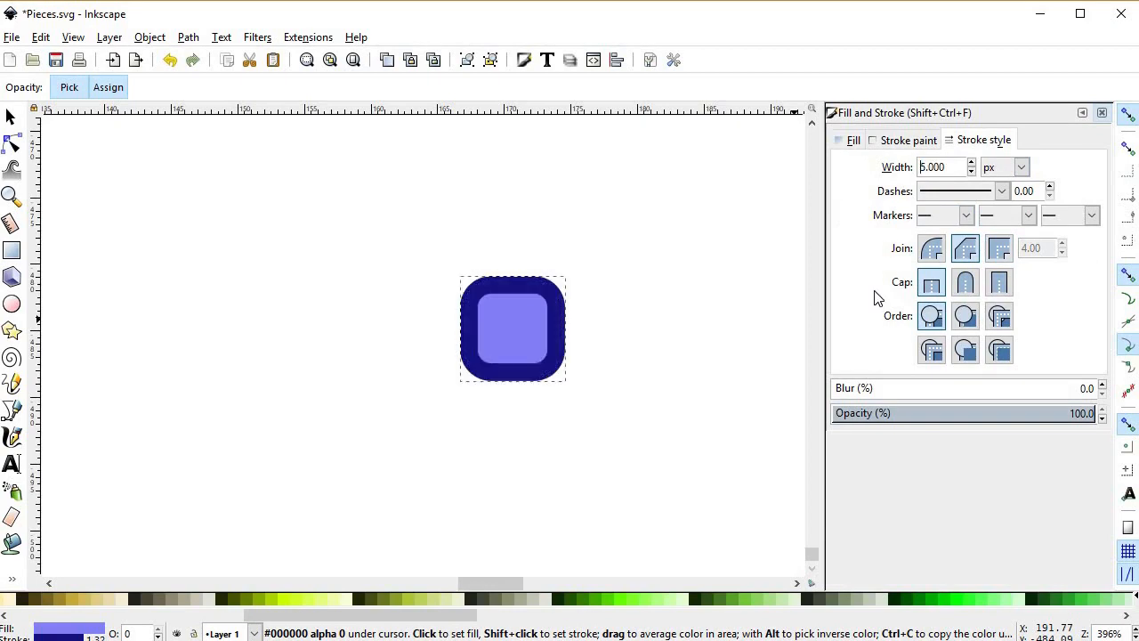
- Thin the rounded square's stroke, trying a width of 2 and settling on 1.5 px
type("2")
key("Return")
mouse_move(948, 168)
left_mouse_down()
mouse_move(908, 164)
mouse_move(720, 297)
left_mouse_up()
left_click(11, 118)
type("1.5")
key("Return")
left_click(673, 347)
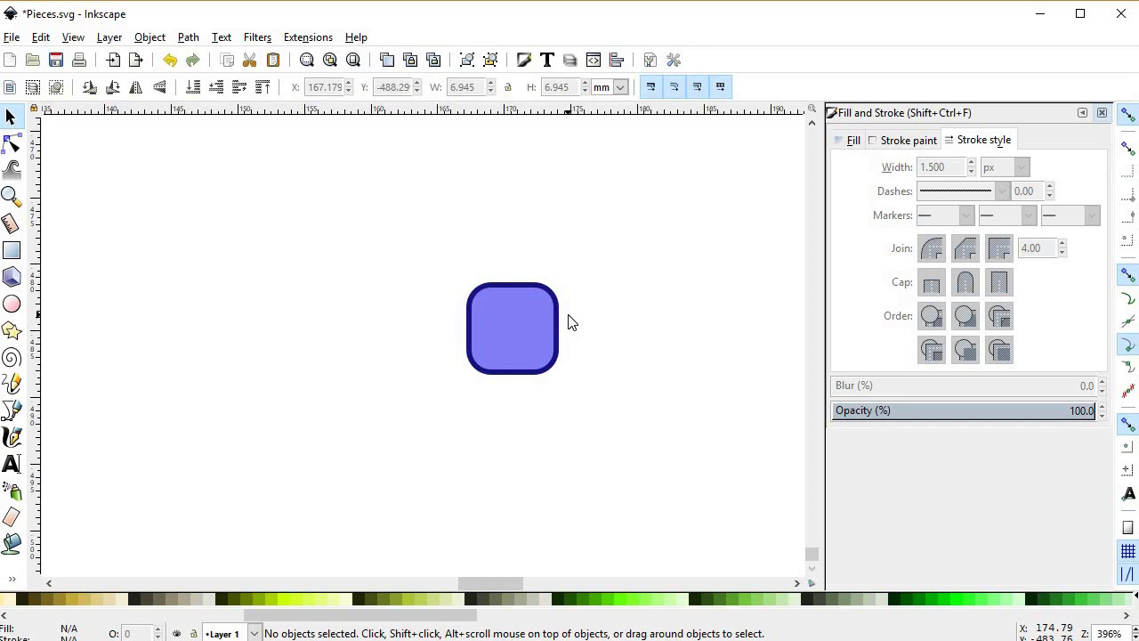
- Draw a closed triangle with the Bezier tool over the lower-right half of the rounded square, along its diagonal
scroll(562, 336, "up", 3, "ctrl")
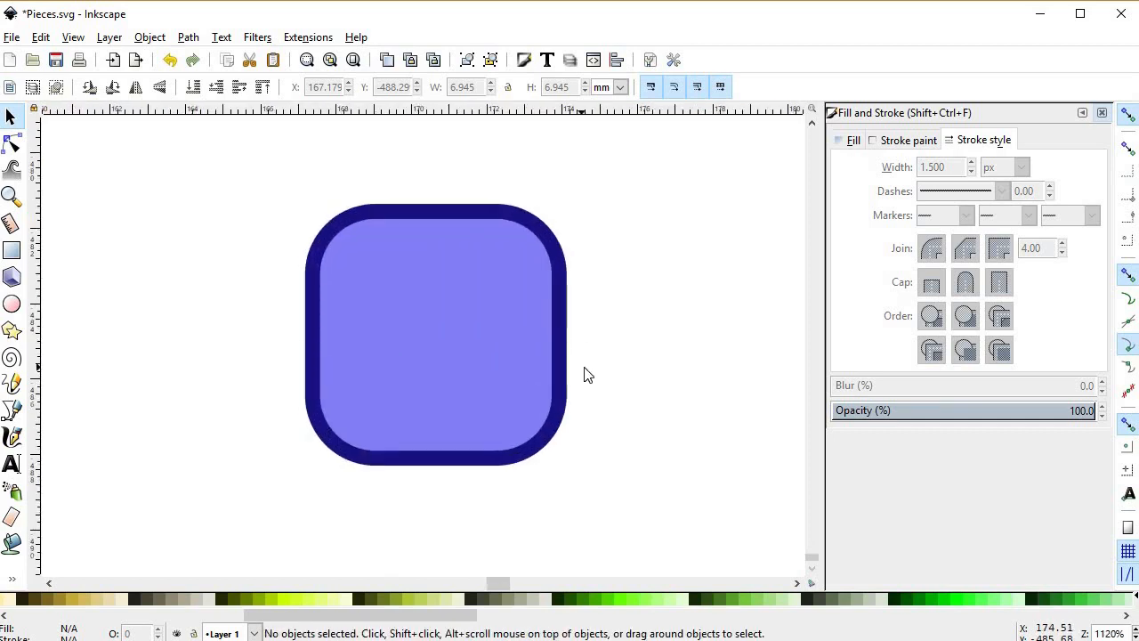
key("b")
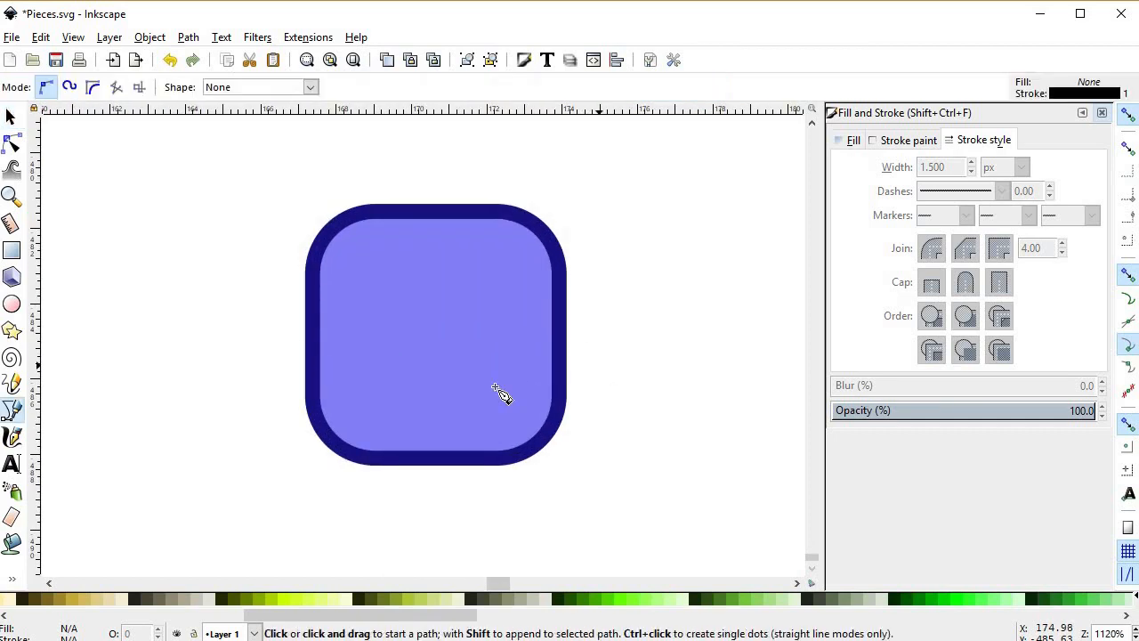
left_click(313, 458)
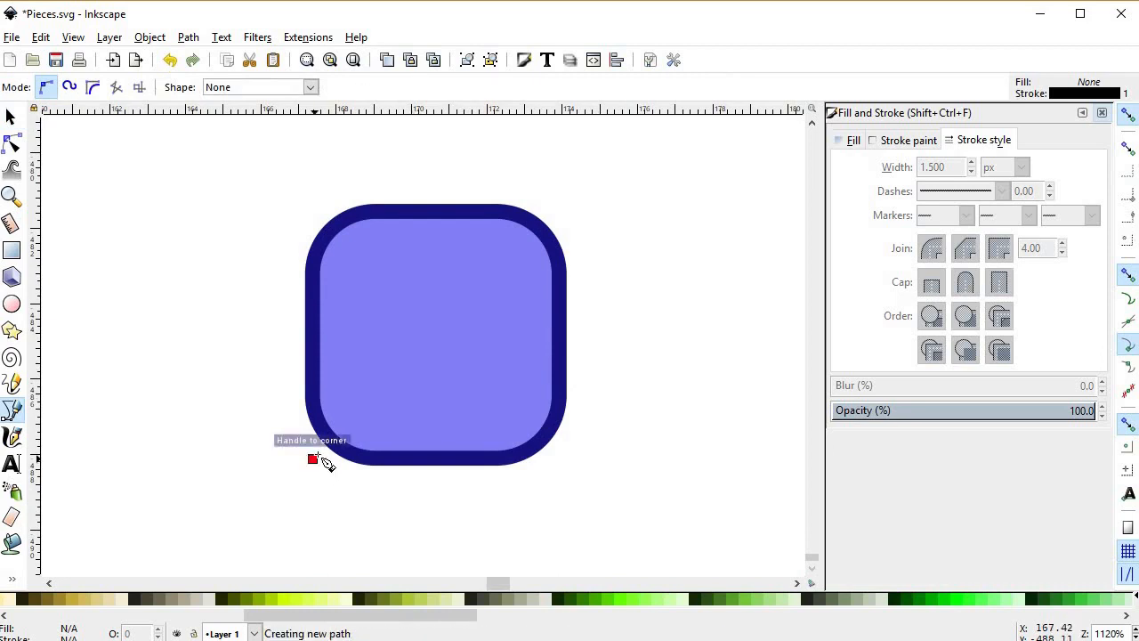
left_click(560, 214)
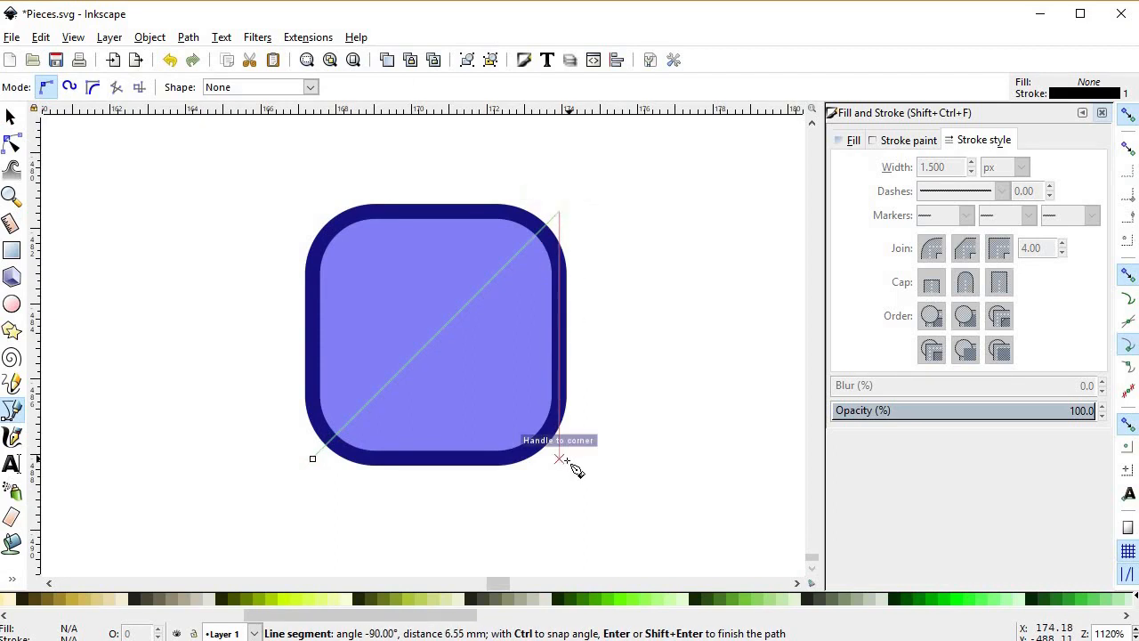
left_click(449, 472)
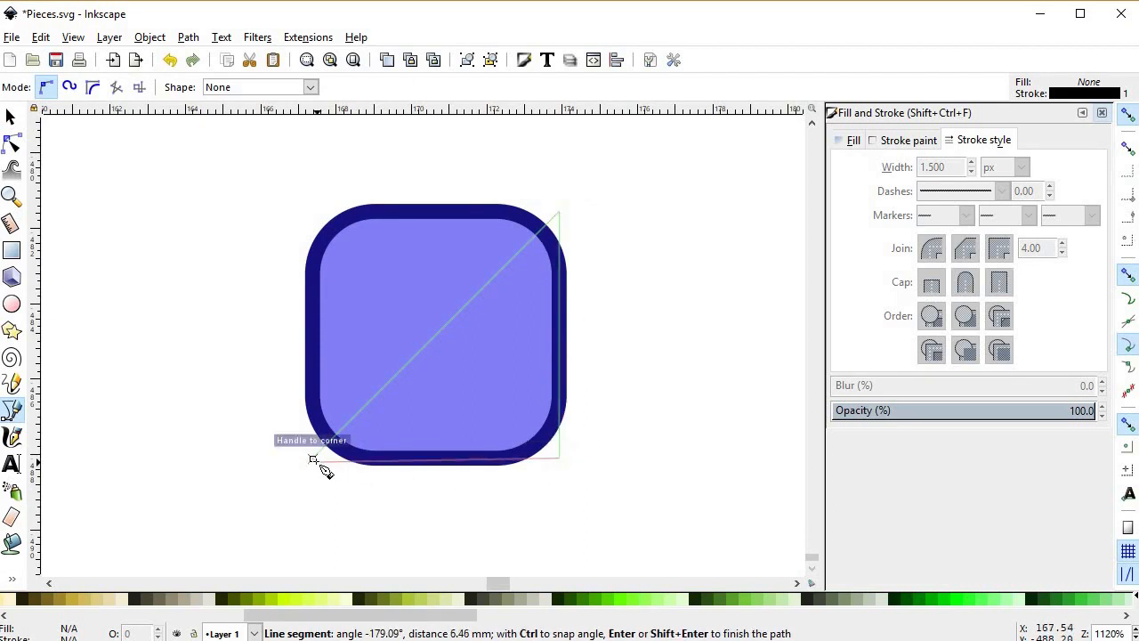
left_click(324, 470)
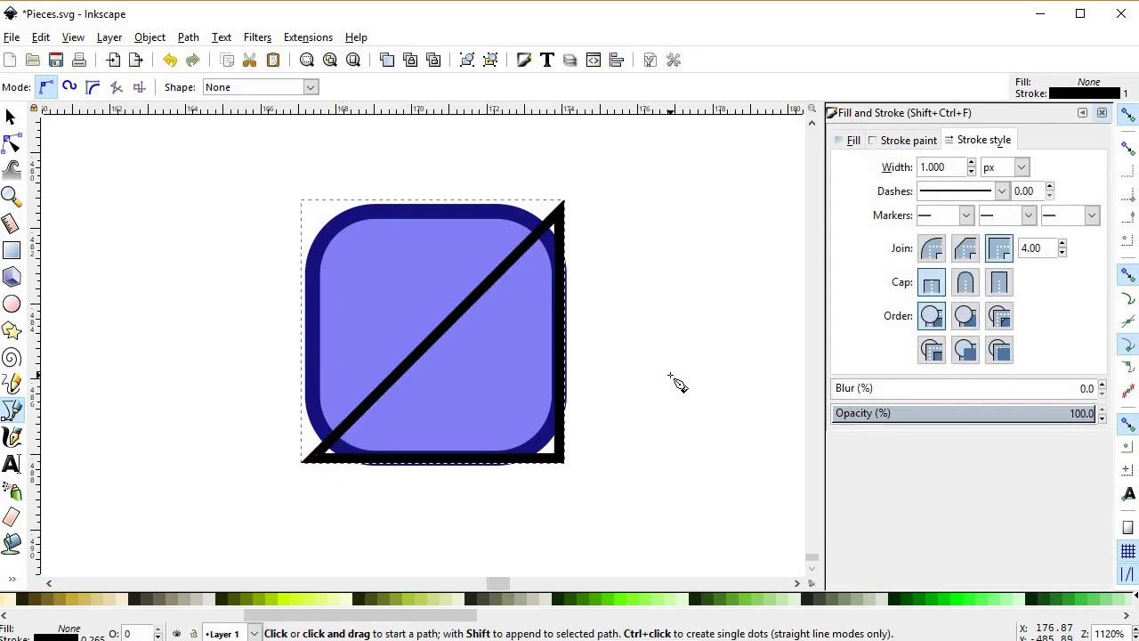
key("s")
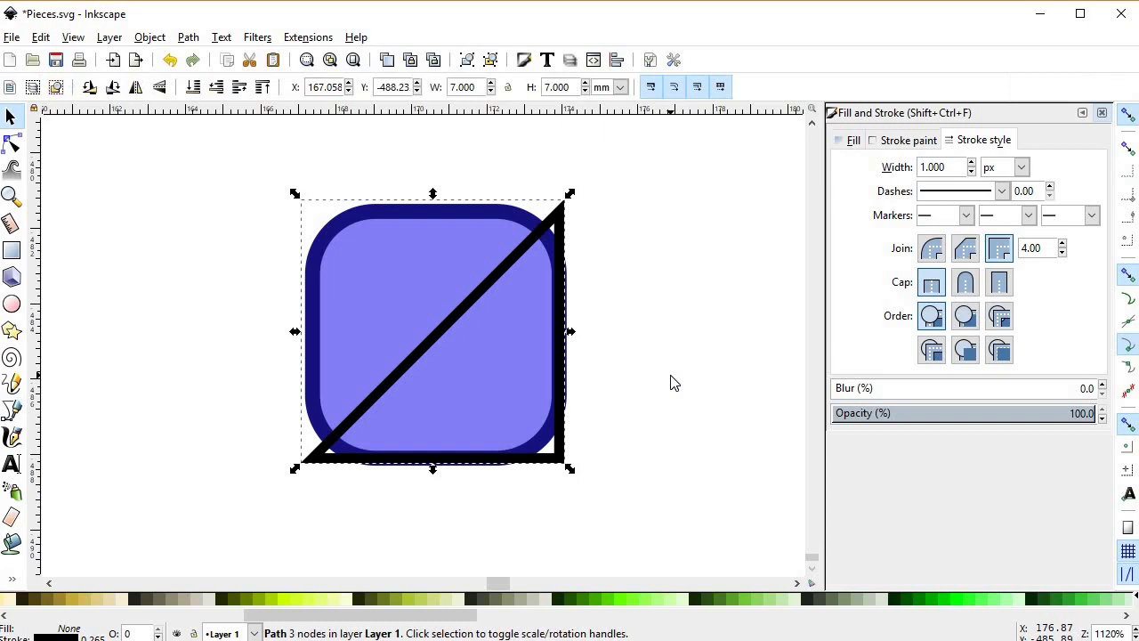
- Duplicate the rounded square, raise the copy to the top and intersect it with the triangle
left_click(411, 223)
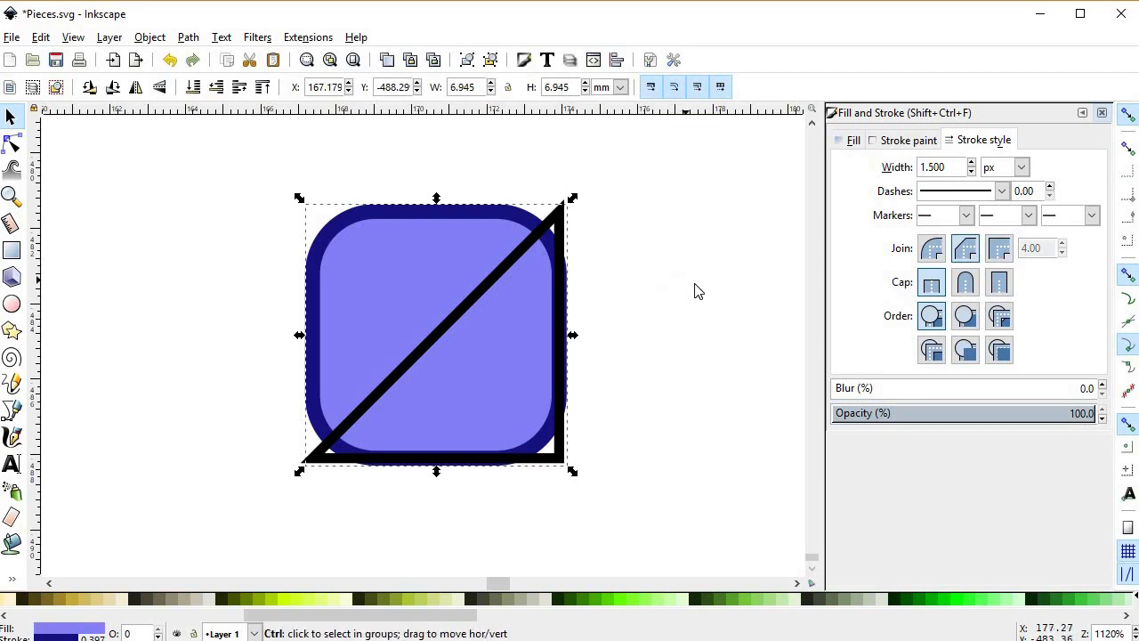
key("Home")
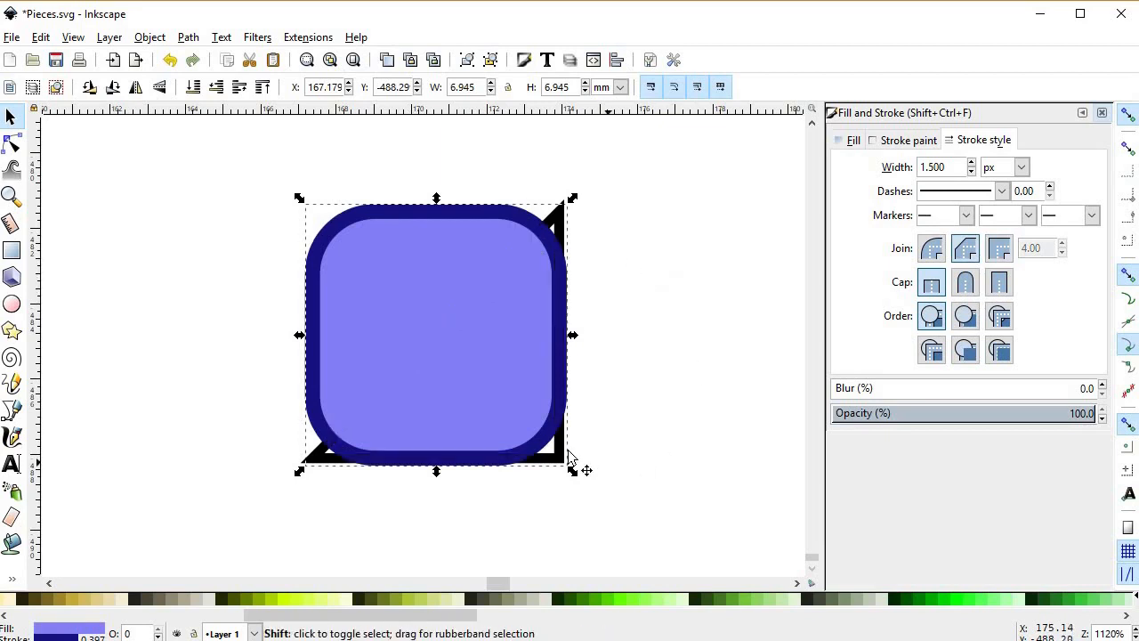
left_click(567, 455, "shift")
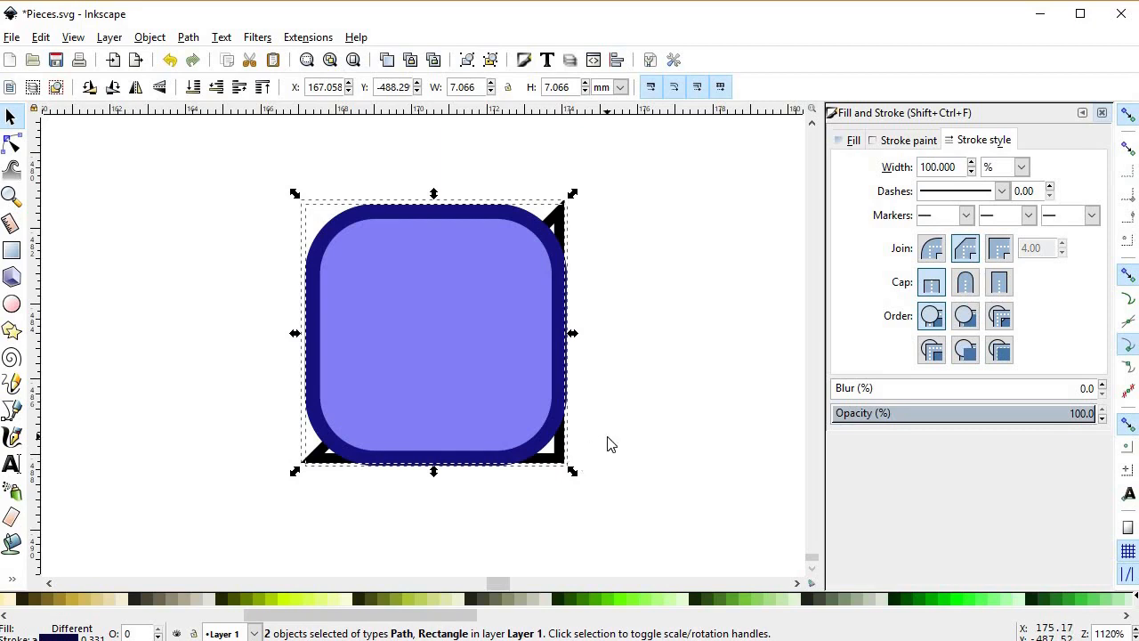
key("ctrl+asterisk")
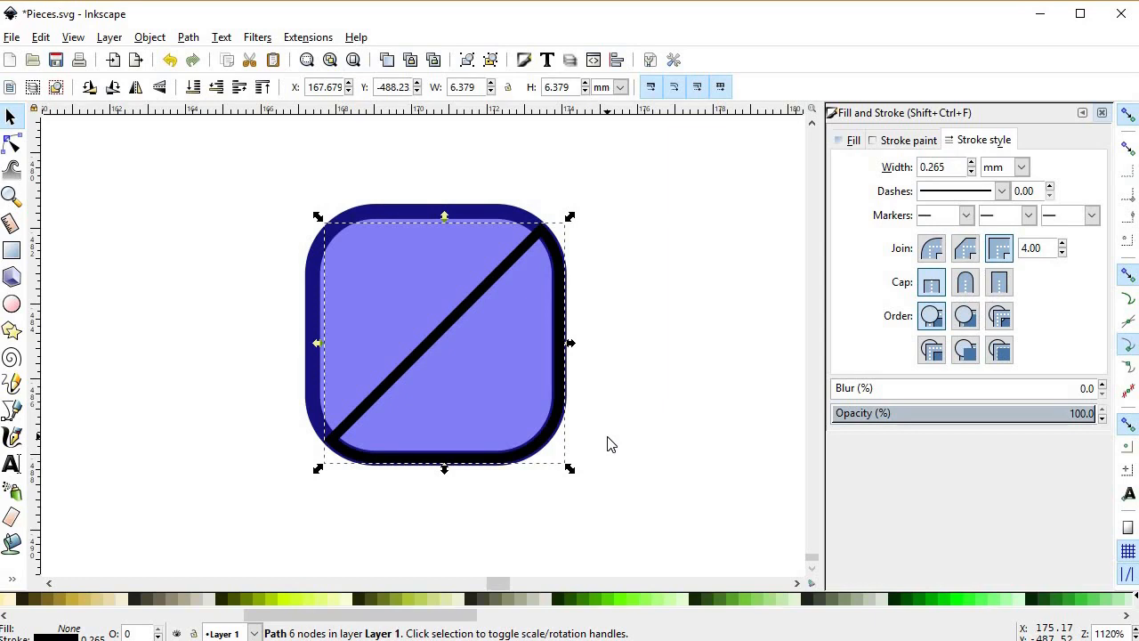
- Fill the diagonal half with the sampled square colour, remove its stroke and lighten its fill to HSL 172, 250, 206
key("d")
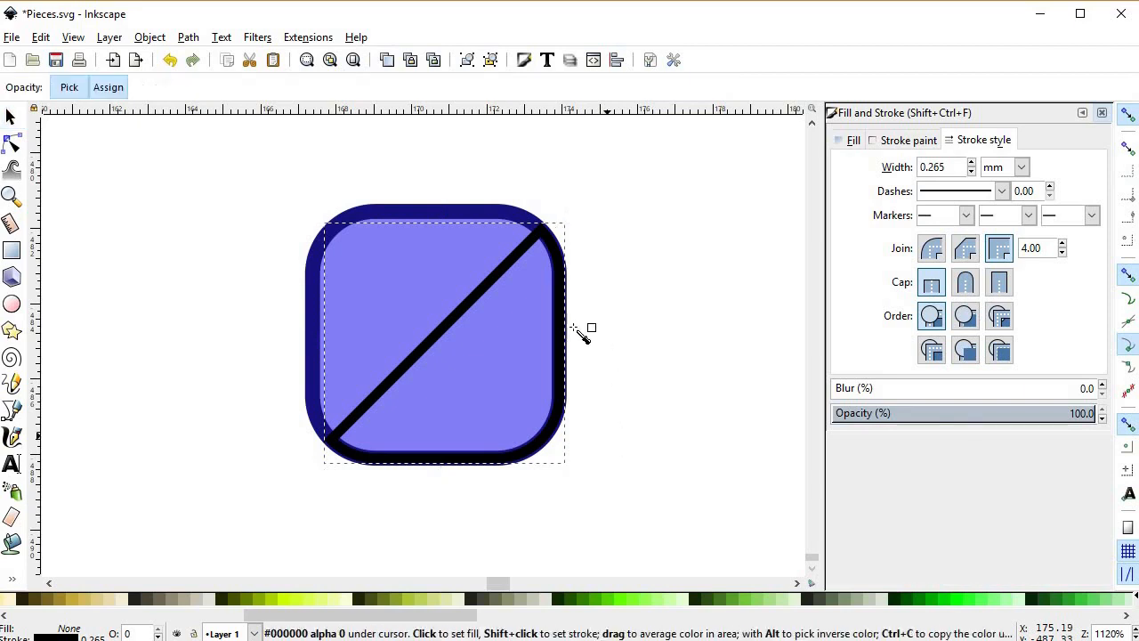
left_click(419, 270)
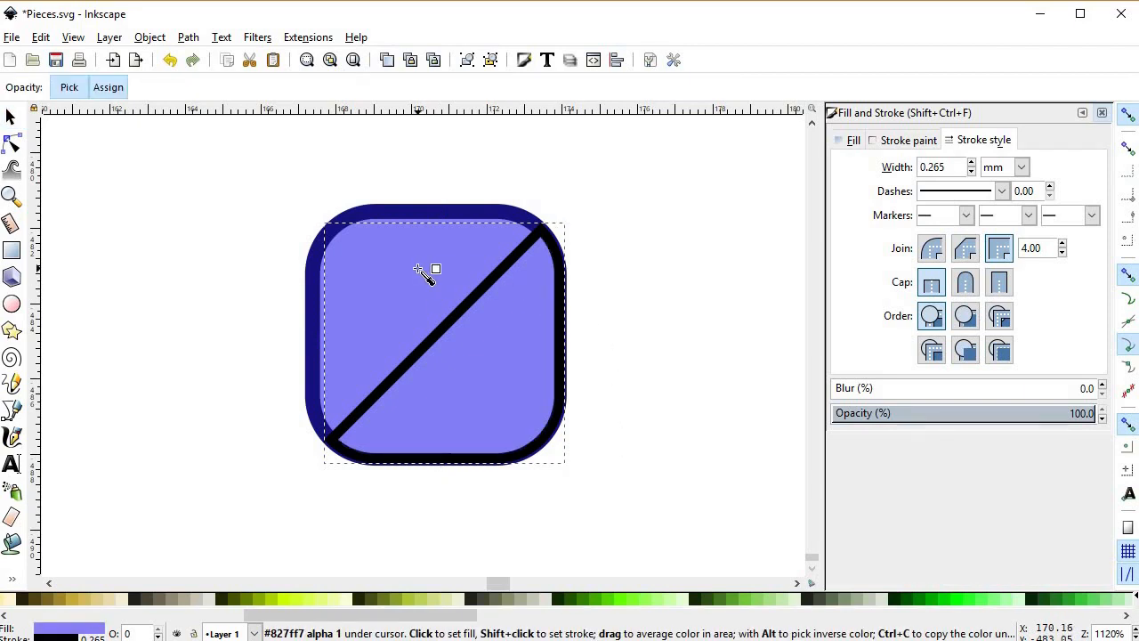
key("s")
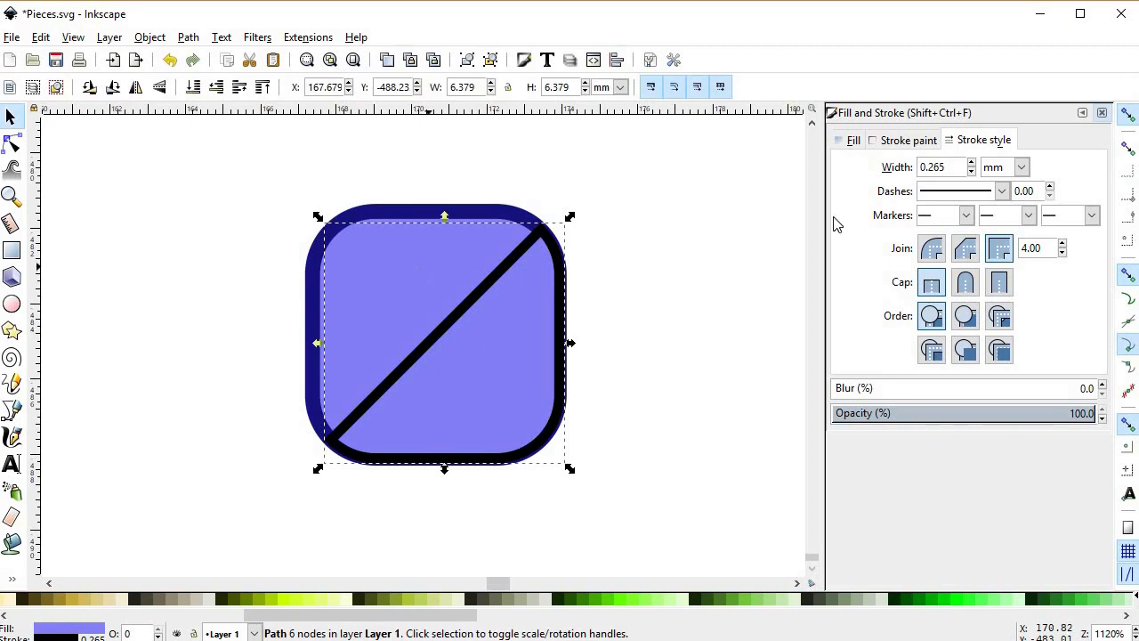
left_click(890, 143)
left_click(850, 170)
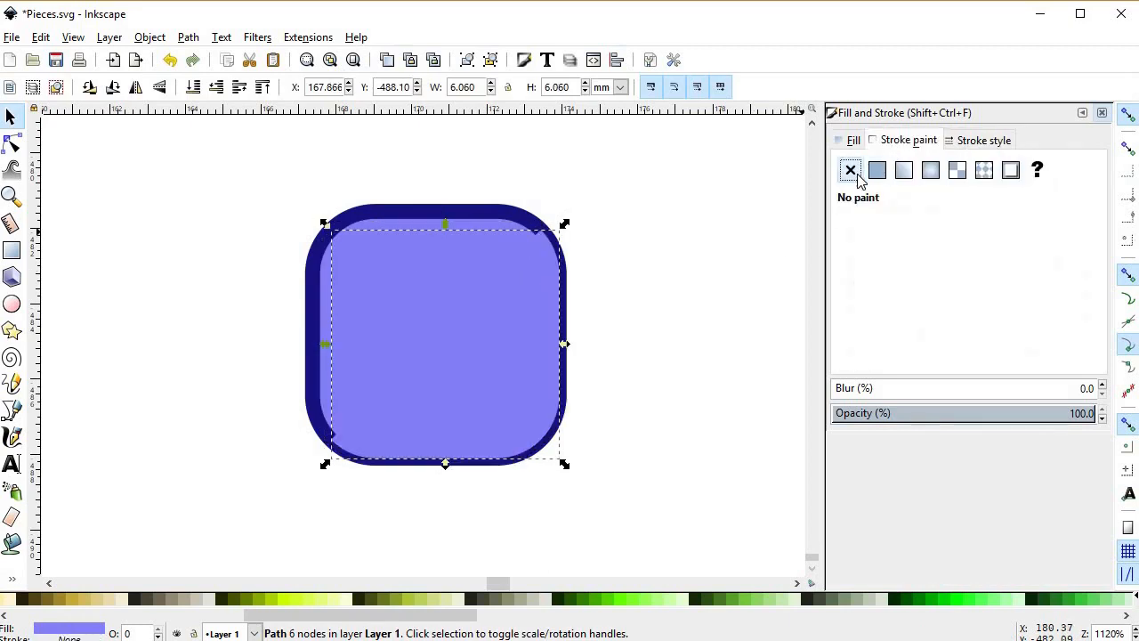
left_click(850, 140)
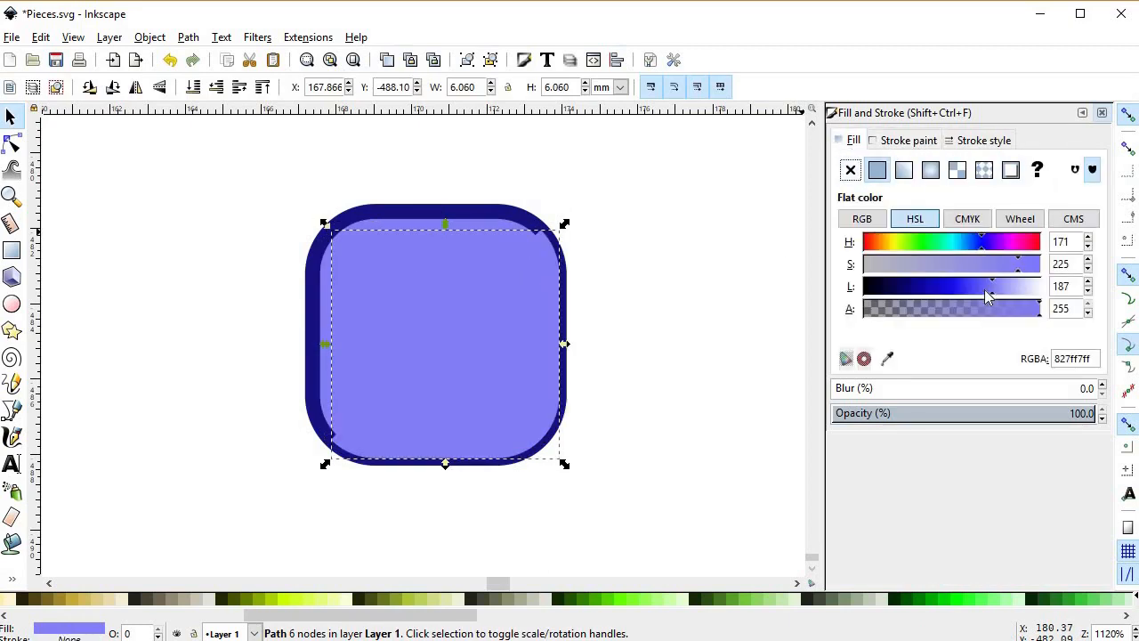
mouse_move(997, 296)
left_mouse_down()
mouse_move(970, 294)
mouse_move(1004, 294)
left_mouse_up()
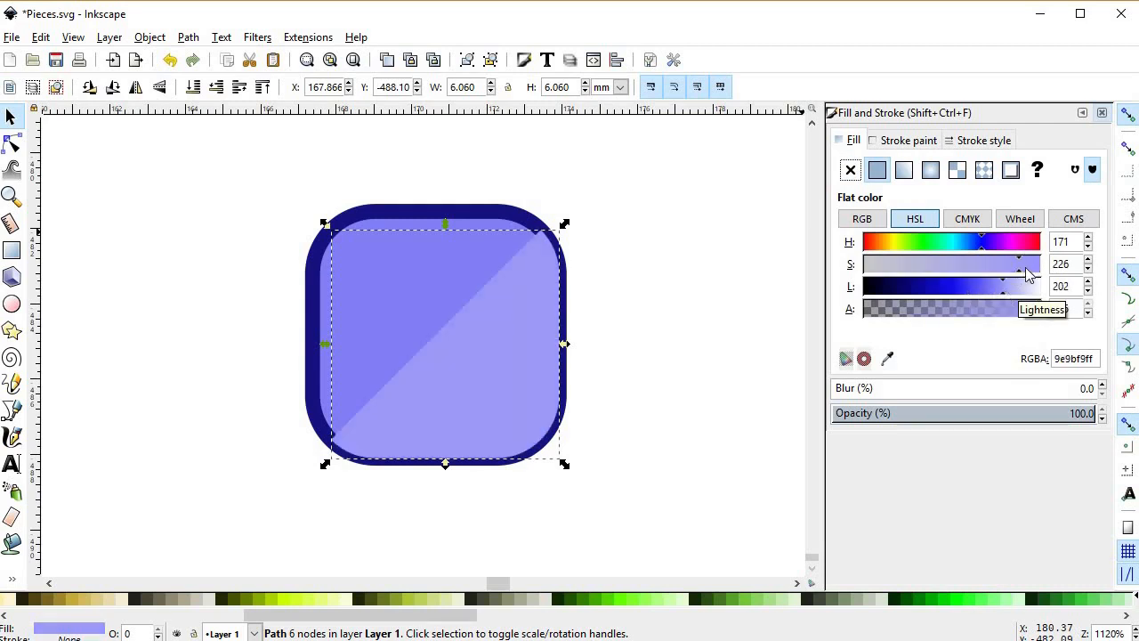
left_click_drag(1023, 267, 1006, 286)
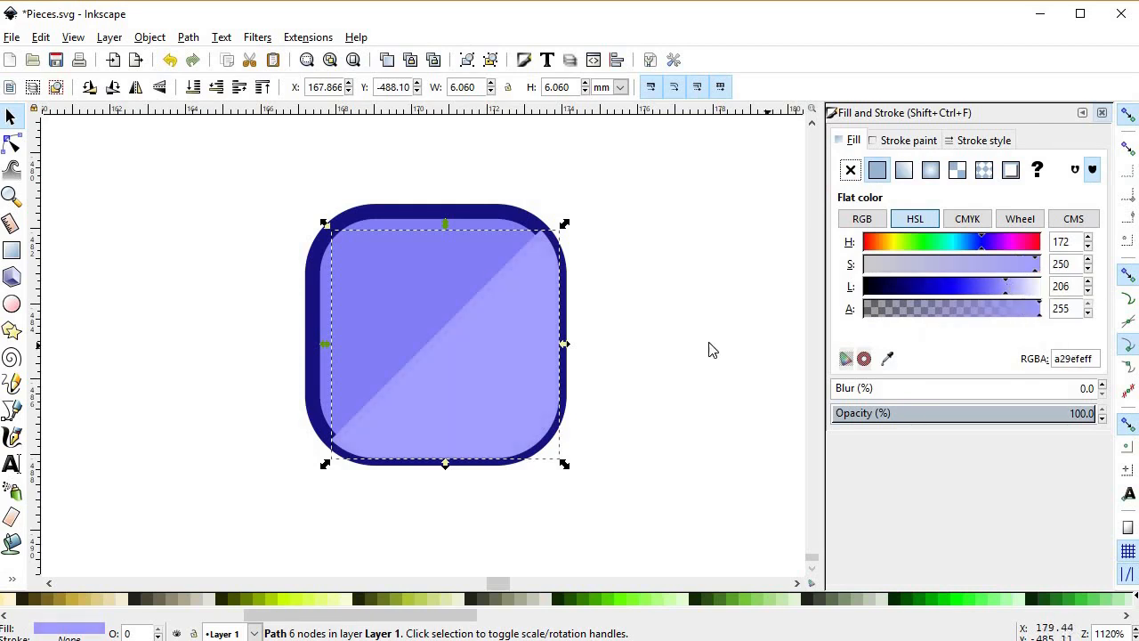
left_click(654, 317)
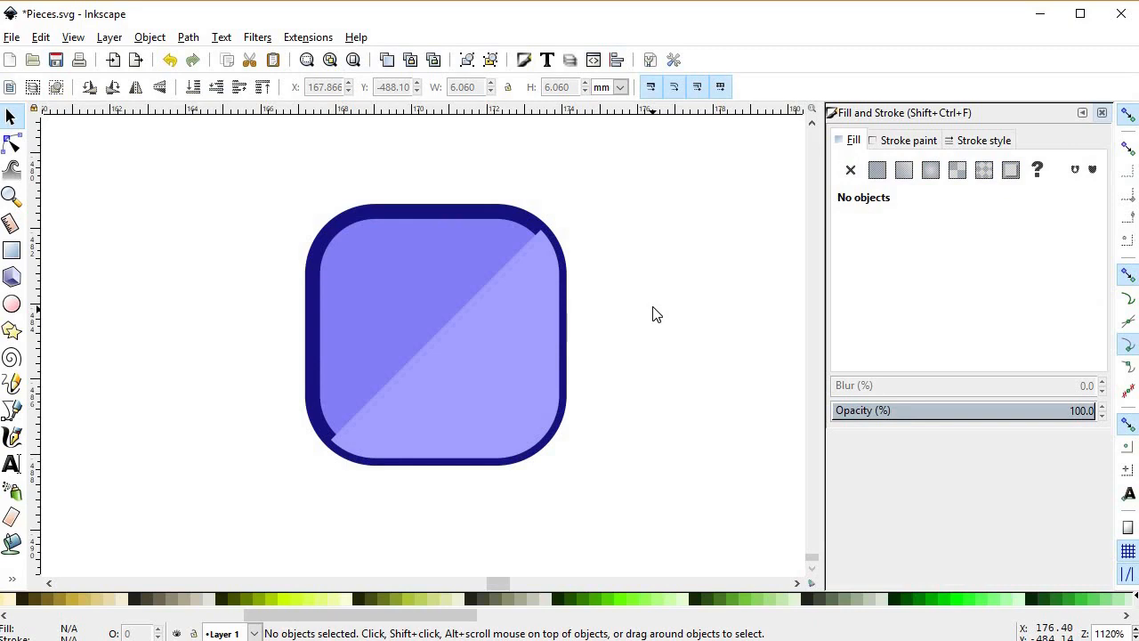
- Place a duplicate of the rounded square on top and remove its fill so only the dark outline covers the highlight
left_click(425, 232, "ctrl")
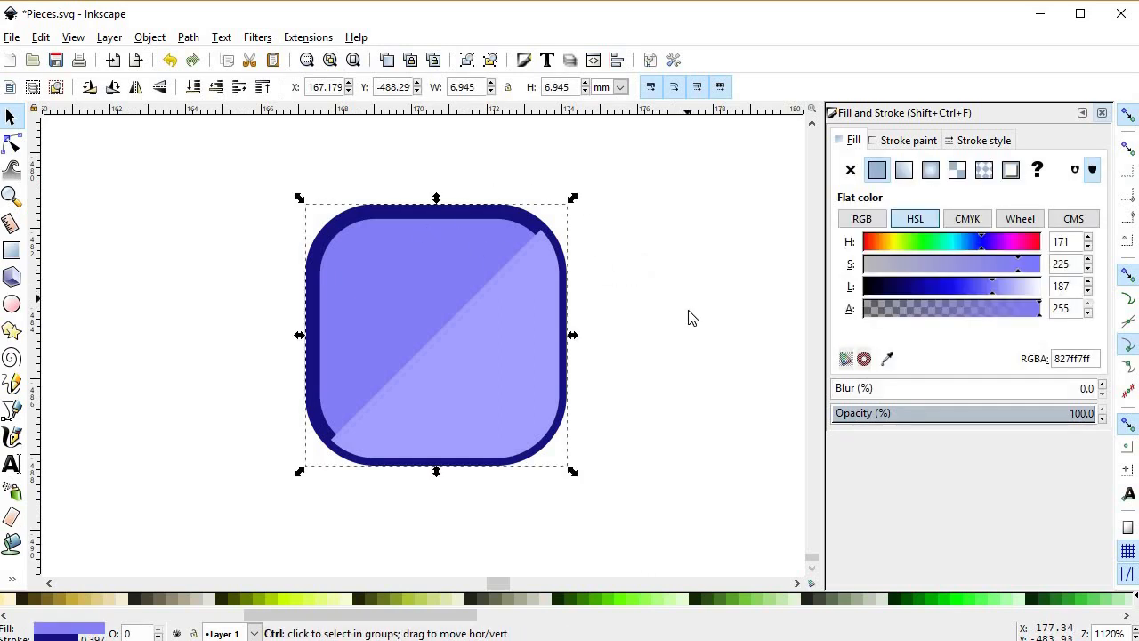
key("Home")
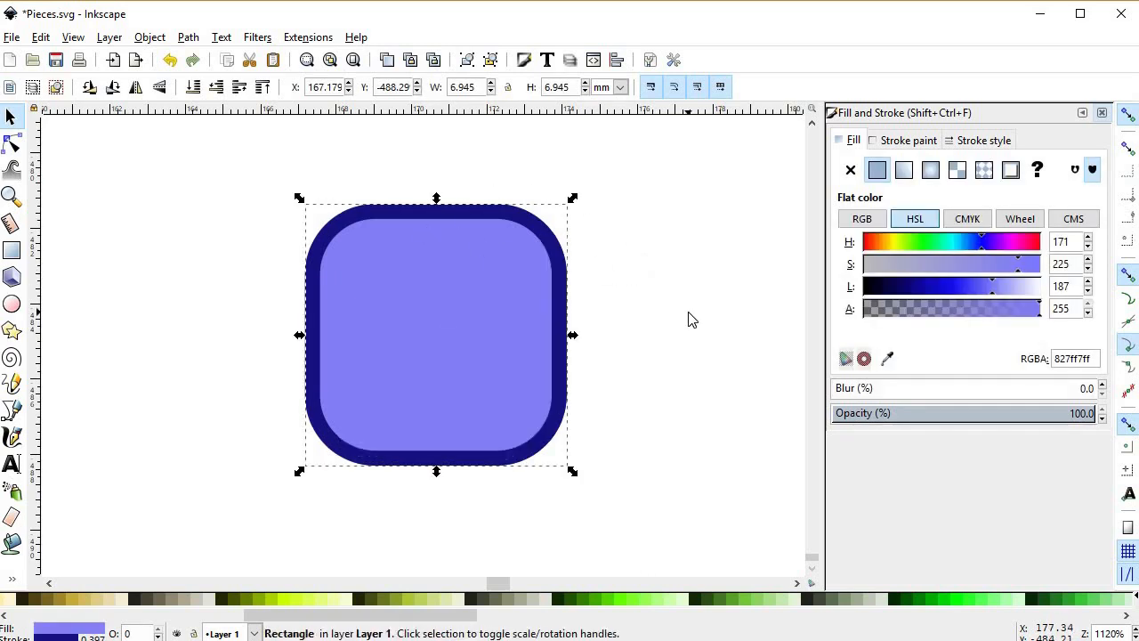
left_click(848, 172)
left_click(645, 356)
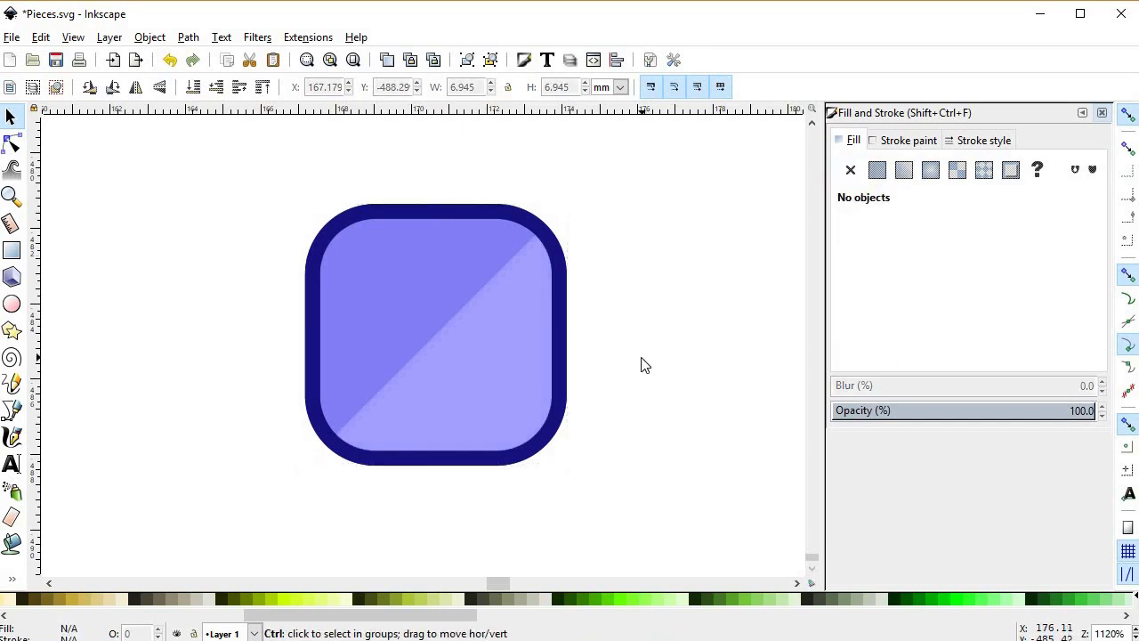
scroll(645, 365, "down", 4)
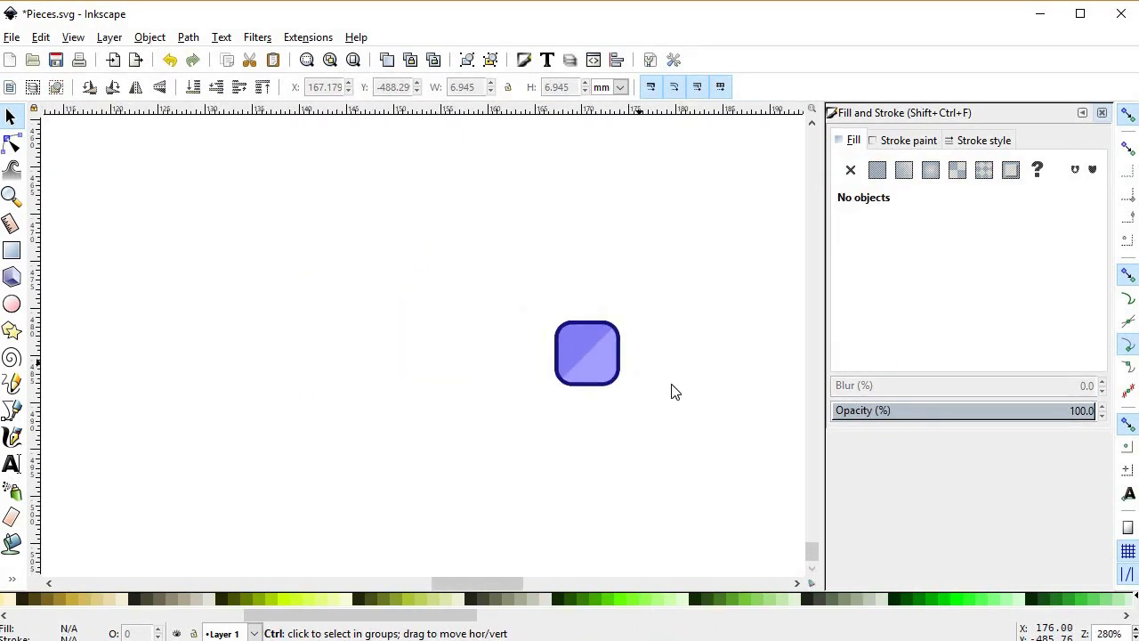
left_click_drag(673, 391, 496, 345)
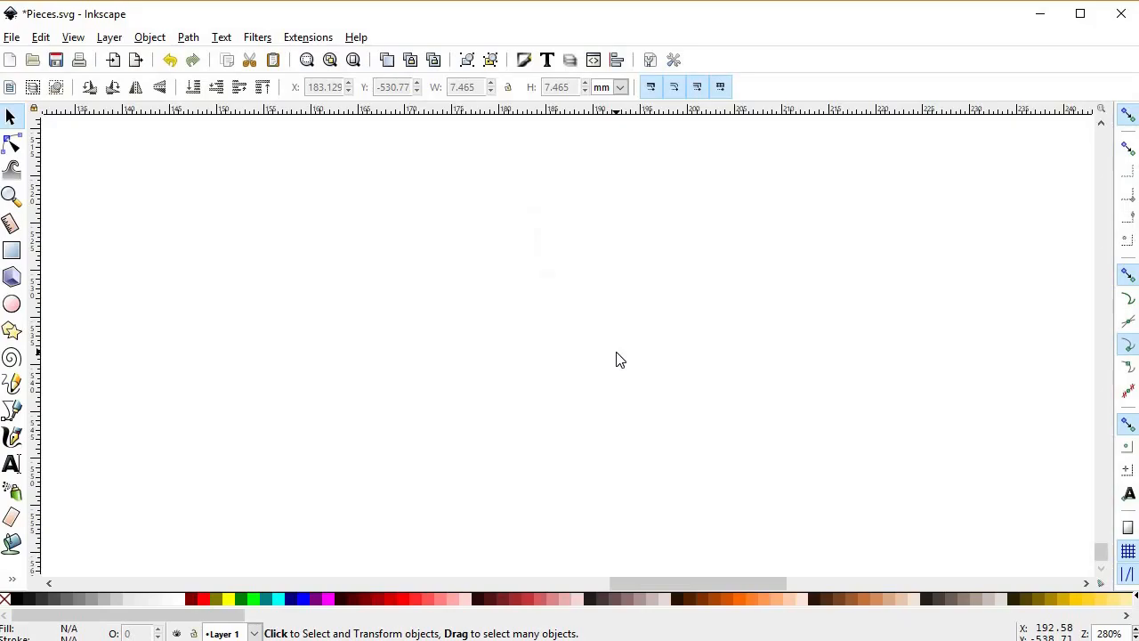
- Draw a yellow square about 7.3 mm wide in an empty area and arrange it with three duplicates into a J shape
left_click(11, 250)
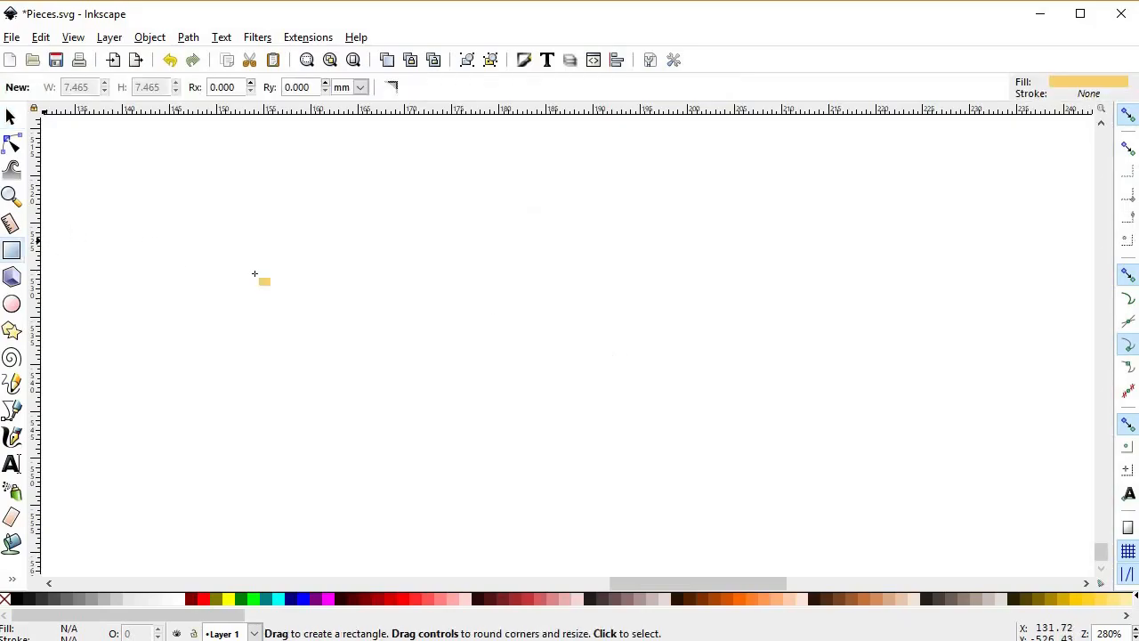
mouse_move(536, 220)
left_mouse_down()
mouse_move(605, 288)
mouse_move(559, 317)
mouse_move(568, 383)
mouse_move(510, 373)
mouse_move(572, 380)
left_mouse_up()
key("s")
key("ctrl+d")
key("ctrl+d")
key("ctrl+d")
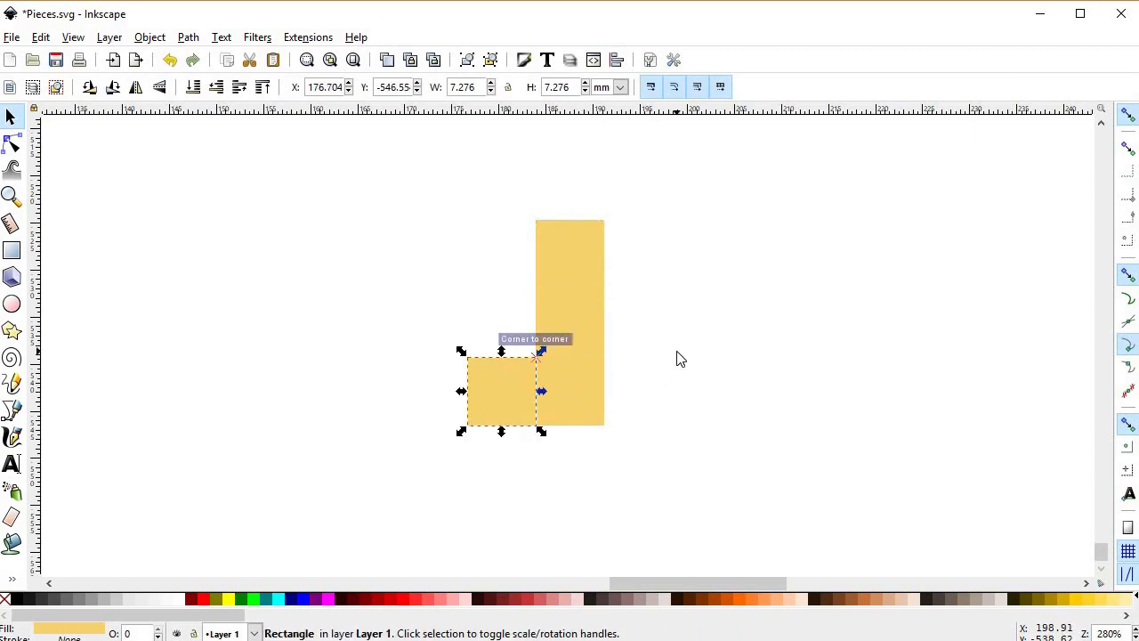
- Select the four yellow squares and unite them into a single J-shaped path
left_click(679, 358)
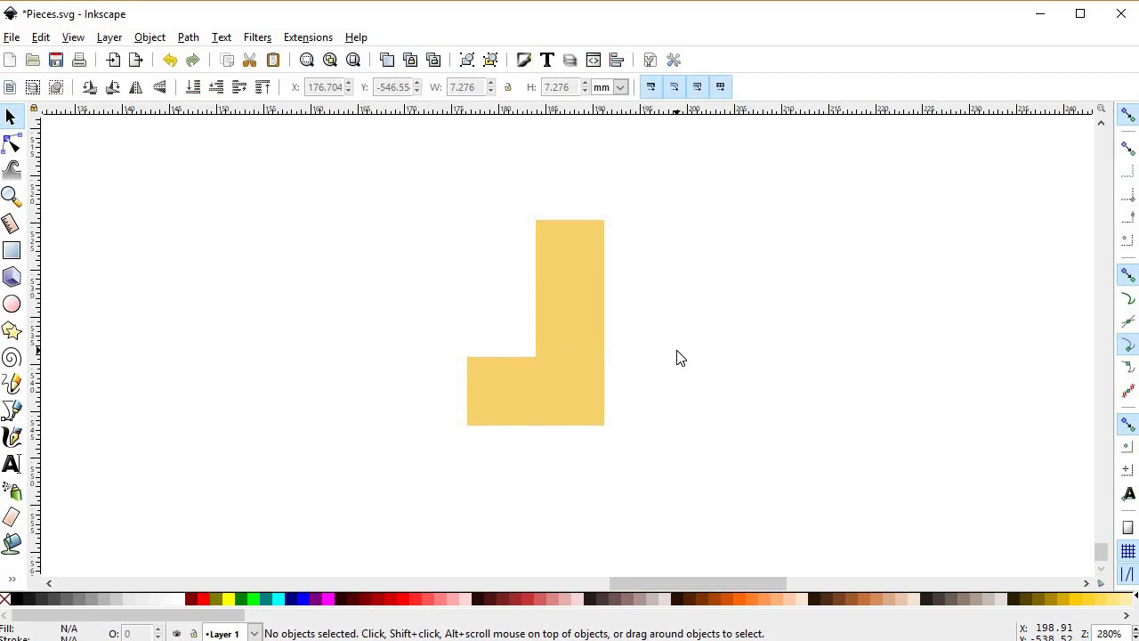
left_click_drag(376, 174, 699, 483)
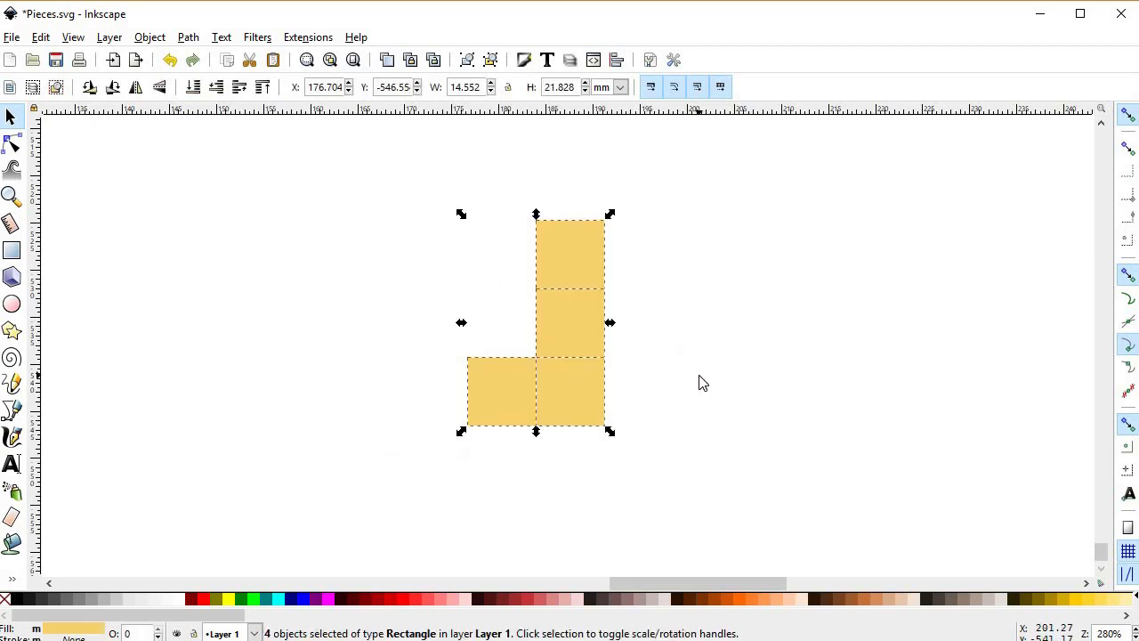
key("ctrl+plus")
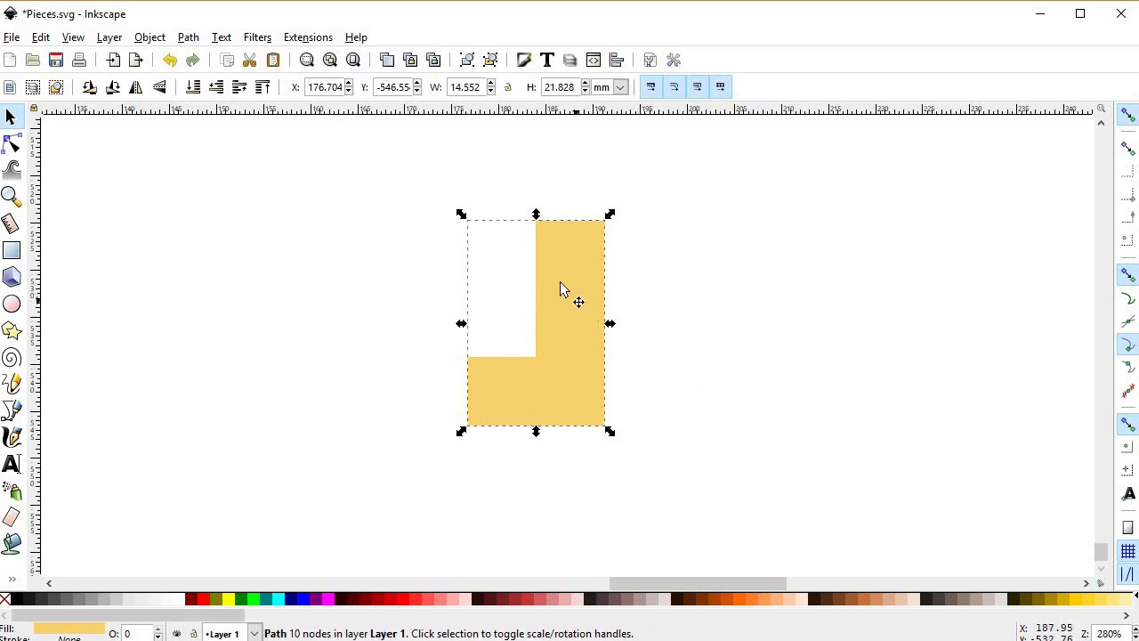
- Offset a duplicate of the J shape diagonally down to the right and colour the rear shape orange
left_click_drag(561, 285, 595, 318)
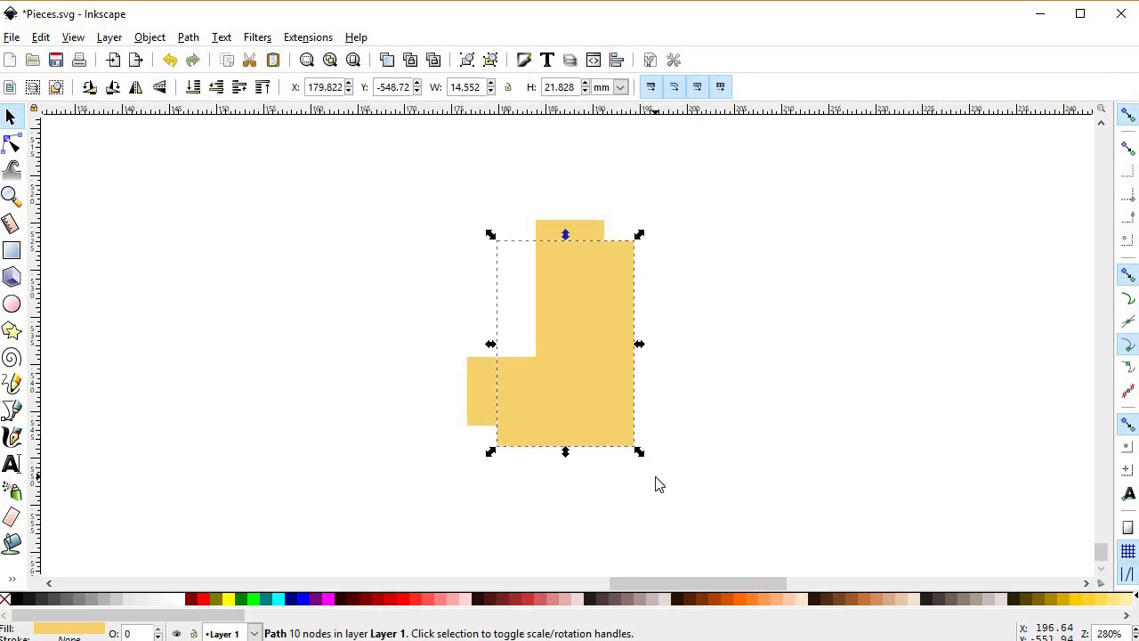
left_click(594, 223)
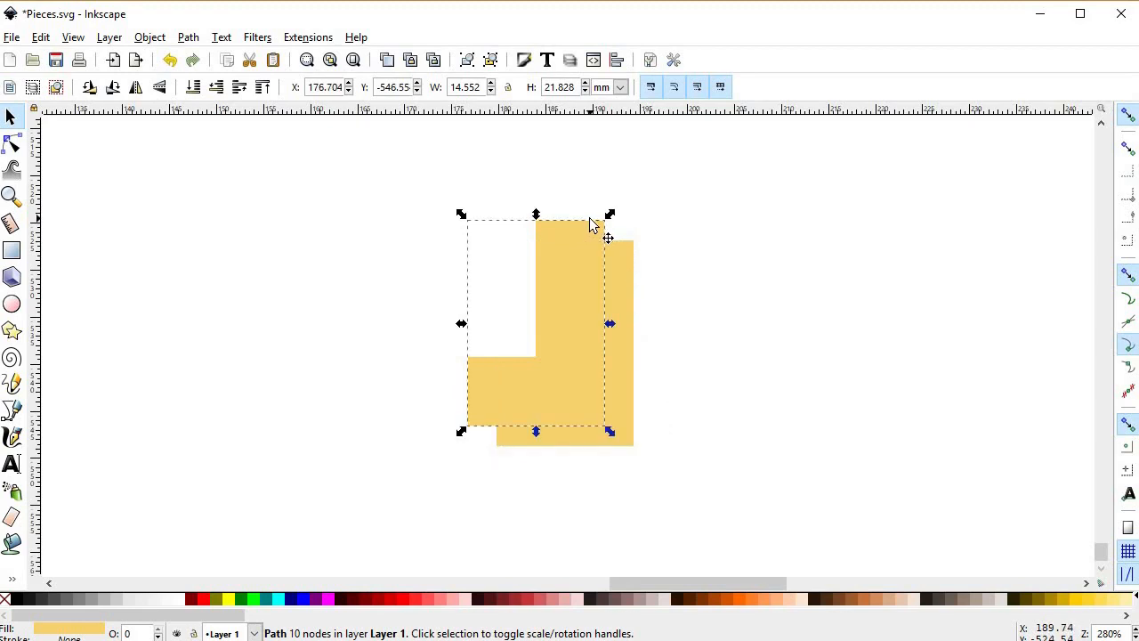
left_click(740, 599)
left_click(652, 379)
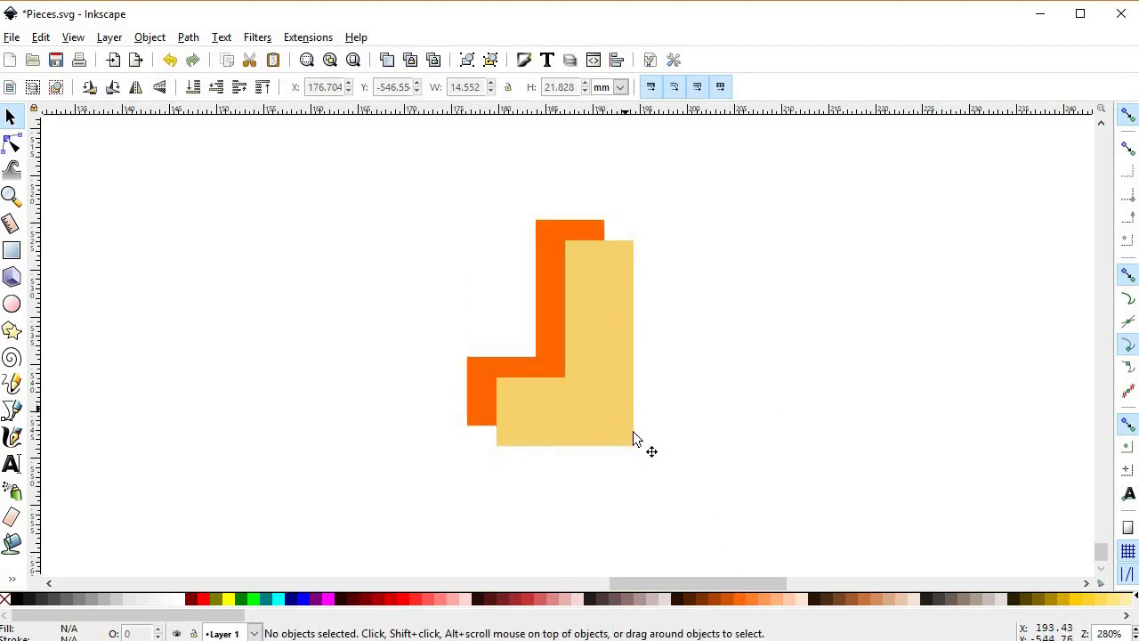
- Draw a closed four-corner path joining the front and rear J shapes along the vertical edge at the foot's outer end
key("b")
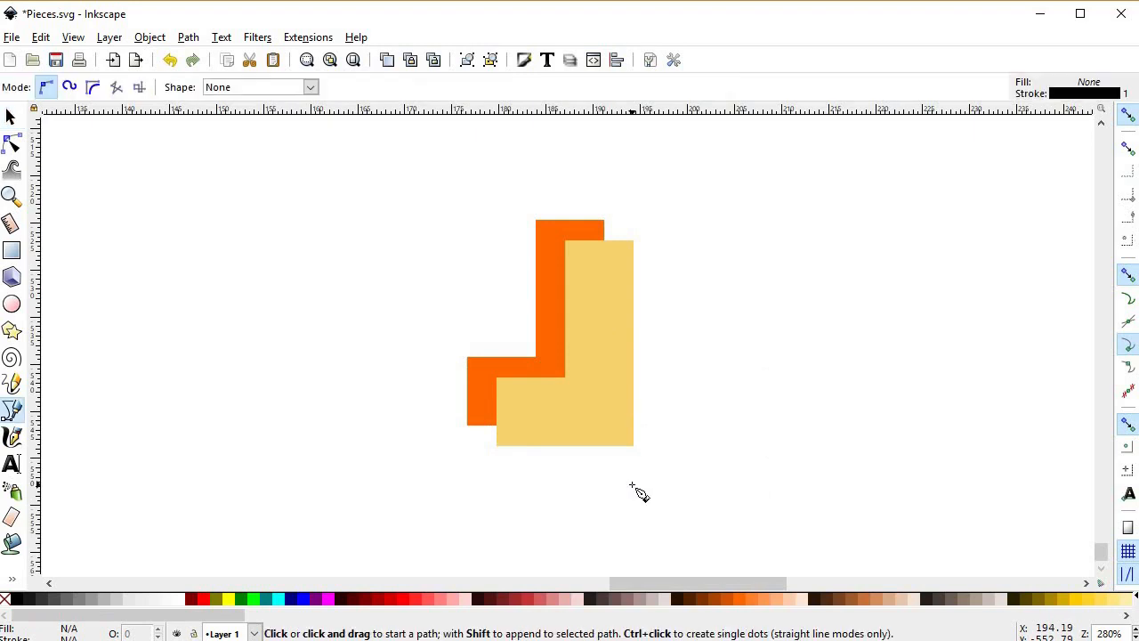
left_click(487, 437)
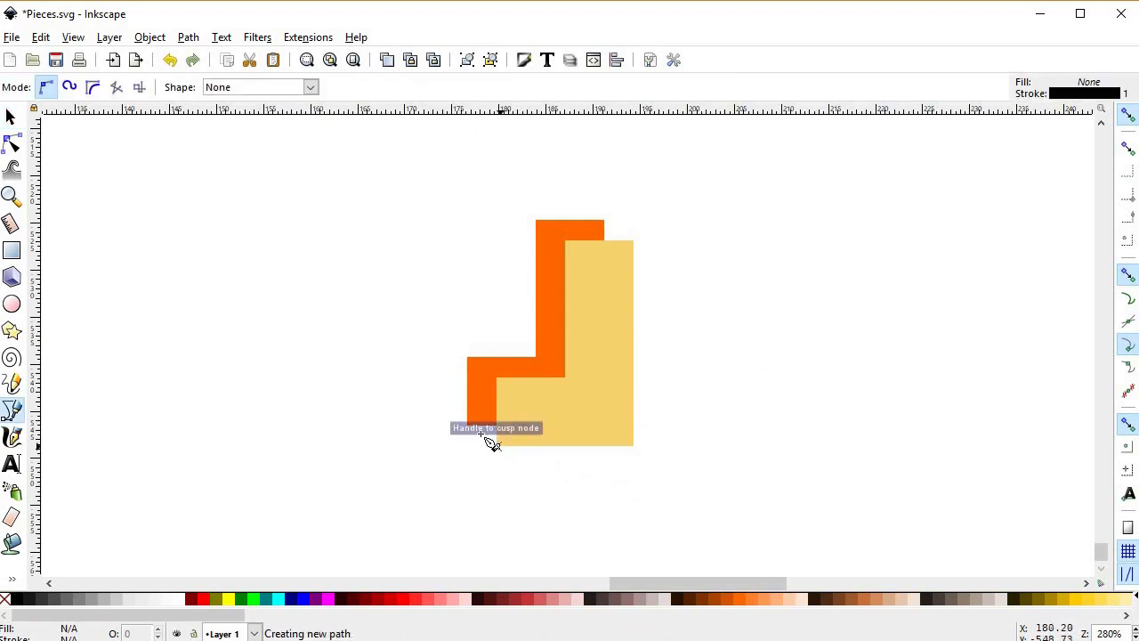
left_click(468, 425)
left_click(463, 359)
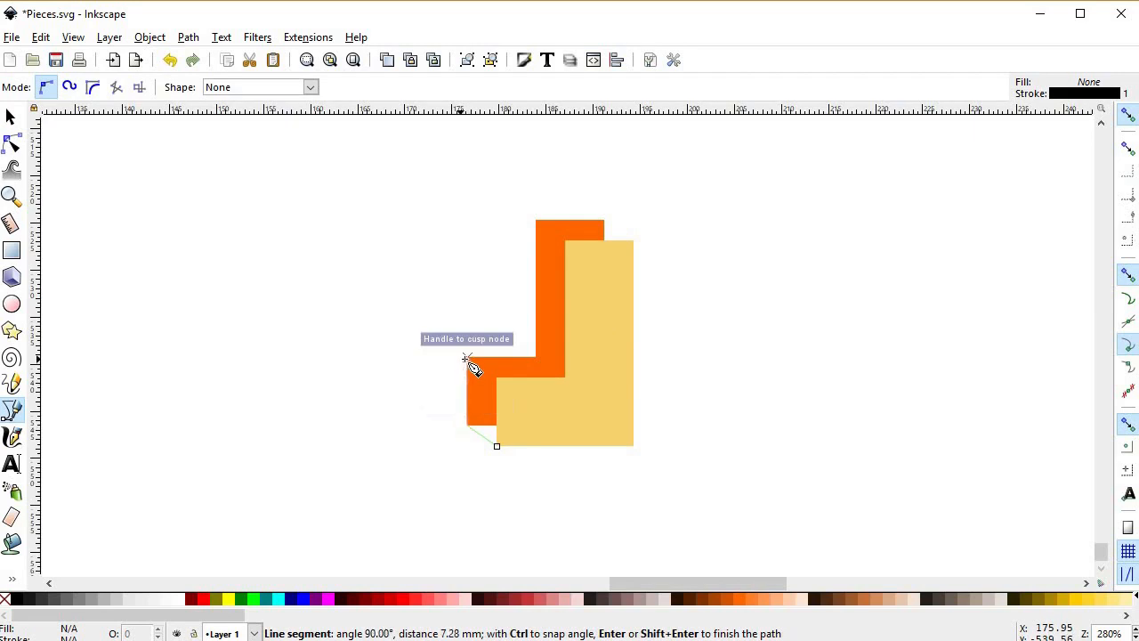
left_click(497, 377)
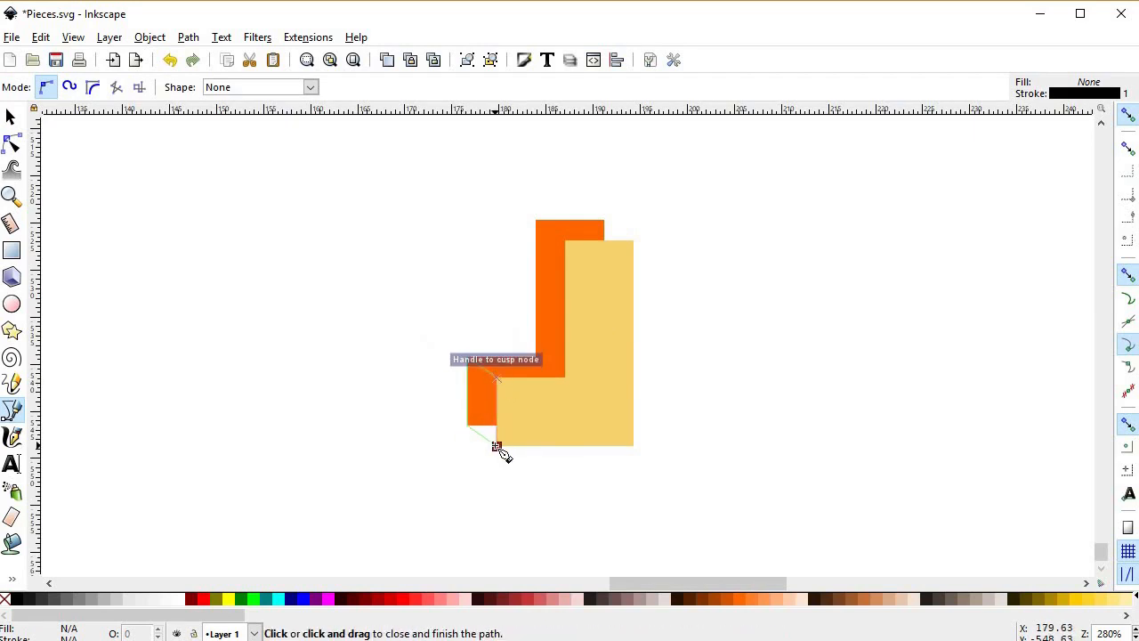
left_click(497, 446)
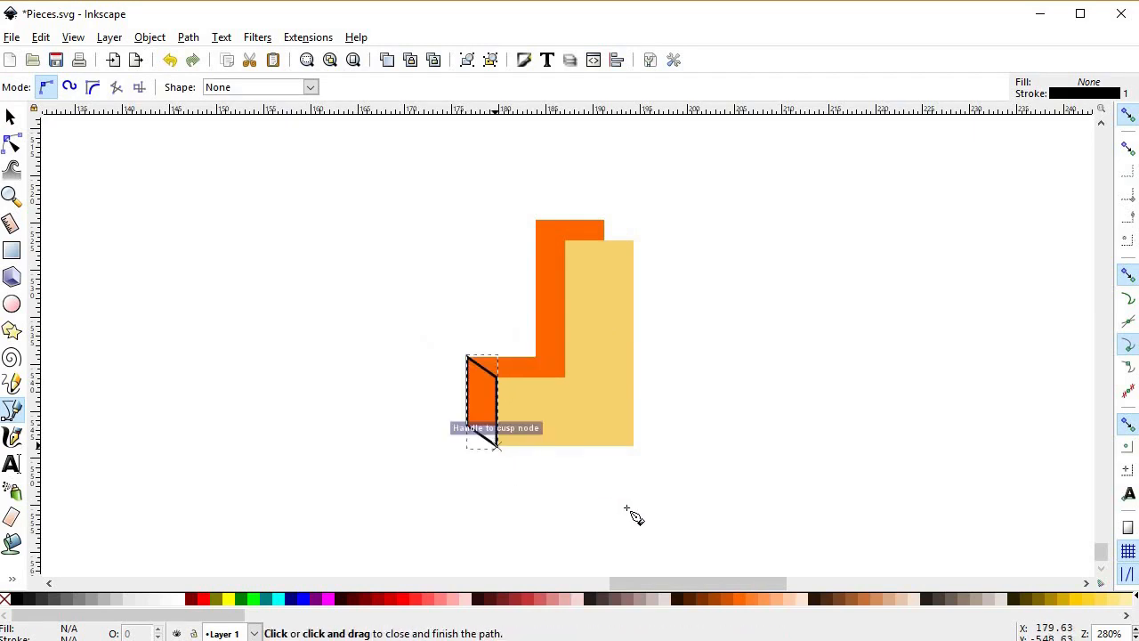
- Draw a closed four-corner path for the upper face of the J's foot, snapping to the corners of both shapes
left_click(565, 377)
left_click(535, 357)
left_click(467, 357)
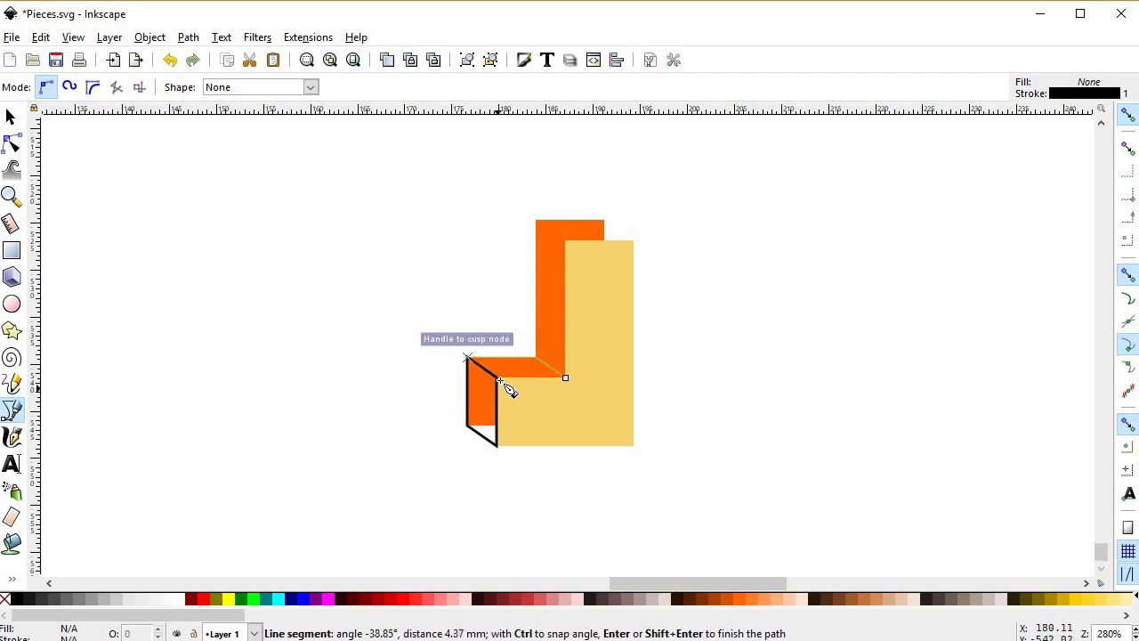
left_click(497, 378)
left_click(565, 378)
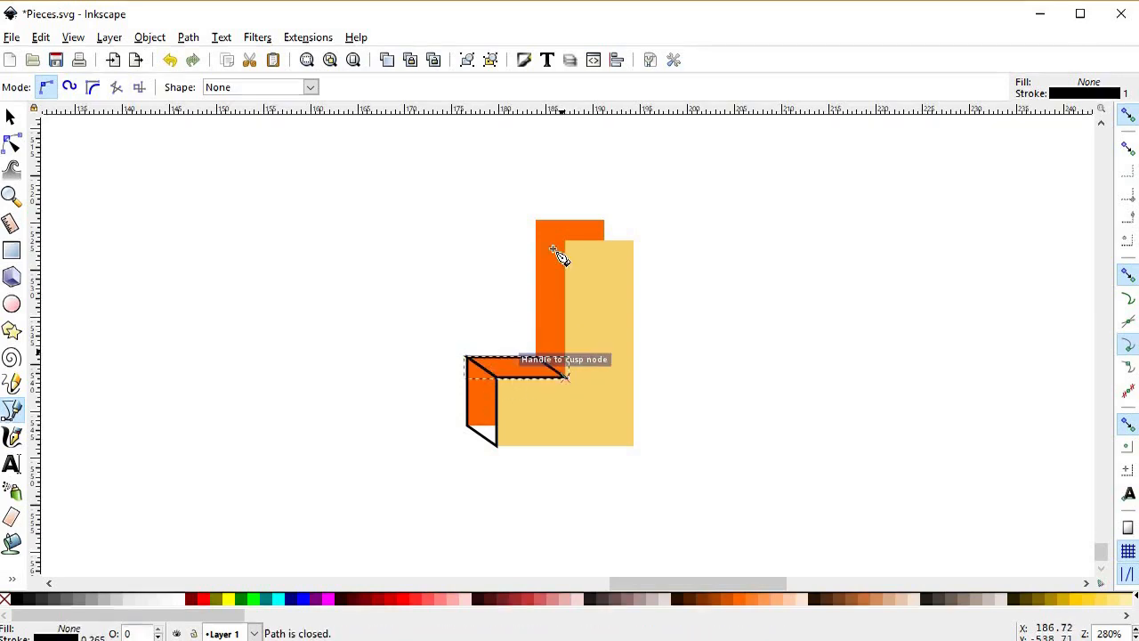
- Draw a closed four-corner path for the side face of the J's tall upright, connecting the rear and front edges
left_click(536, 221)
left_click(566, 241)
left_click(565, 378)
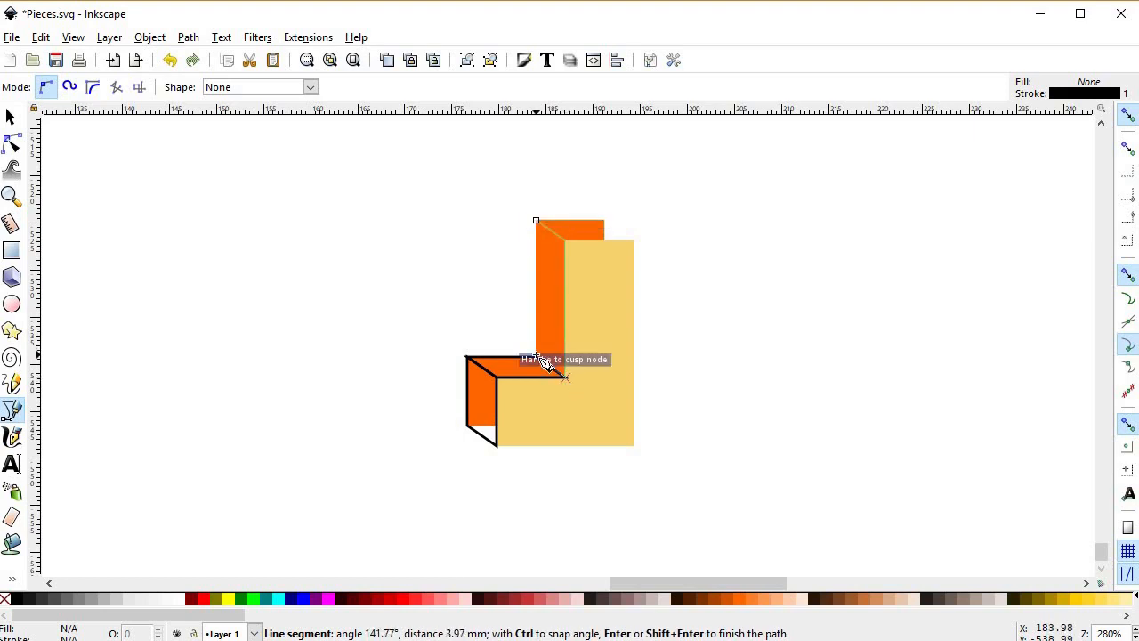
left_click(536, 357)
left_click(535, 222)
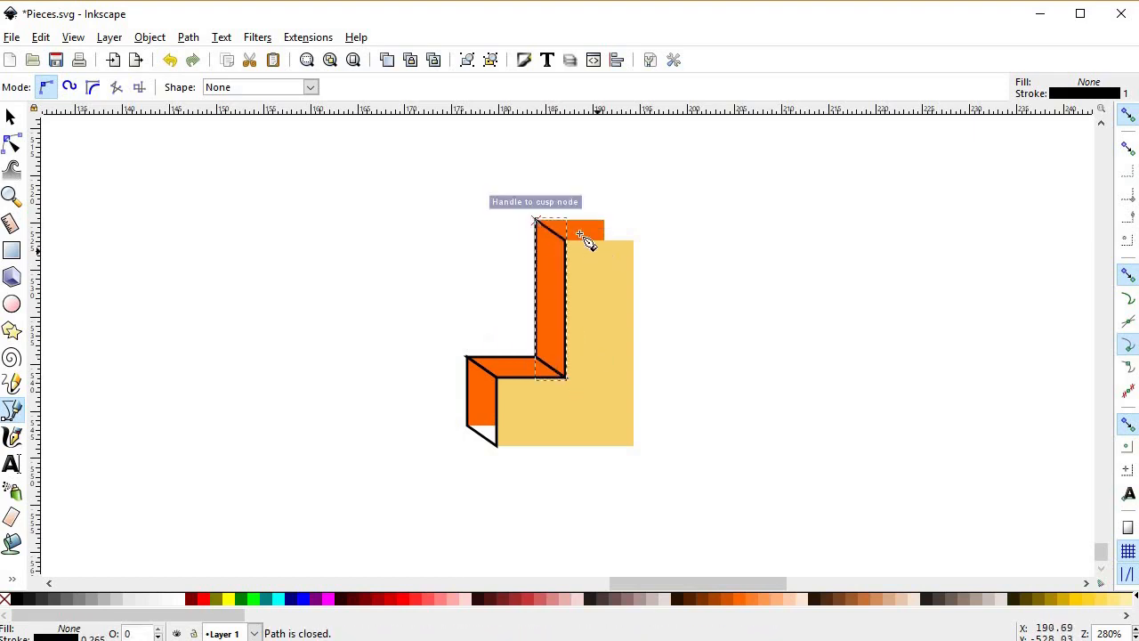
- Draw a closed four-corner path for the upper face of the J's upright and leave nothing selected
left_click(536, 222)
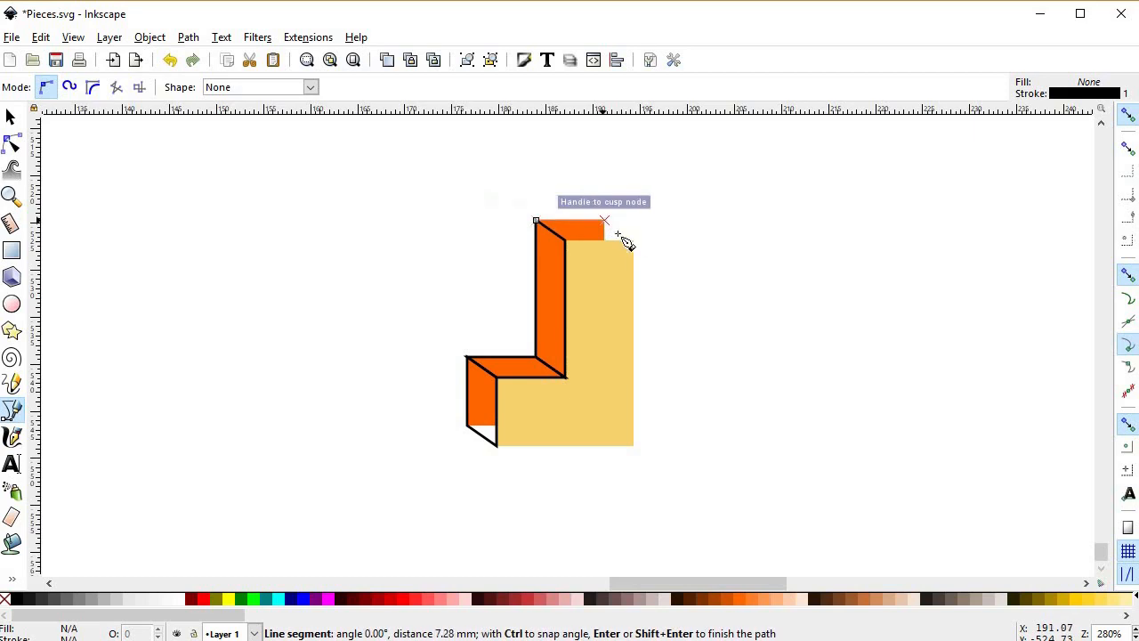
left_click(605, 220)
left_click(564, 240)
left_click(536, 222)
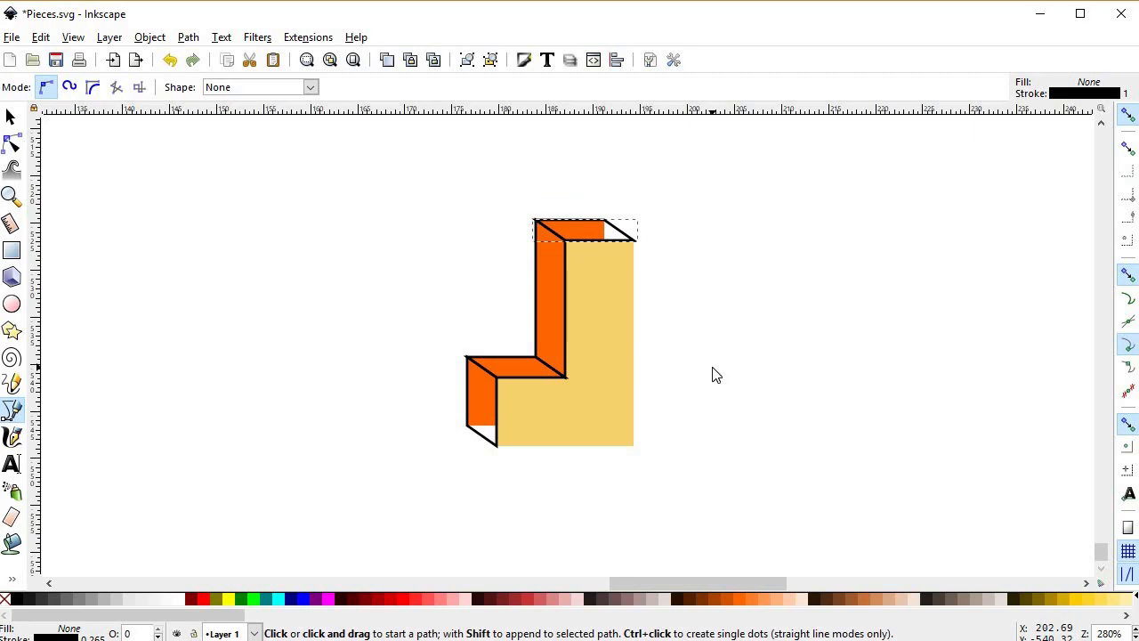
key("s")
key("Escape")
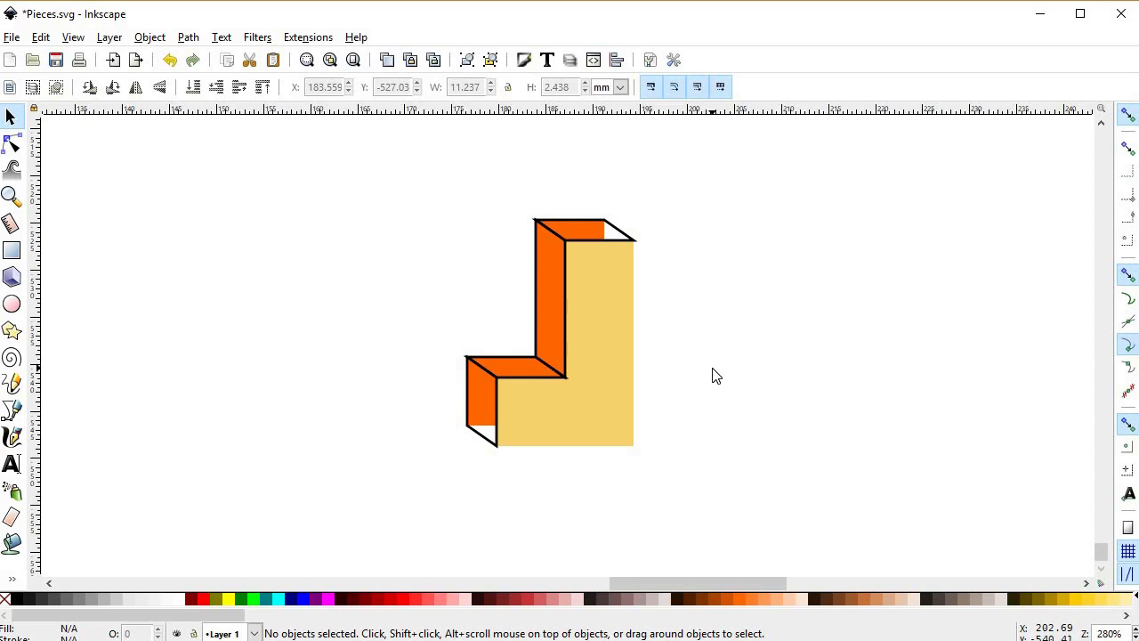
- Fill the upper faces of the upright and the foot with light peach orange and remove their black outlines
left_click(621, 227)
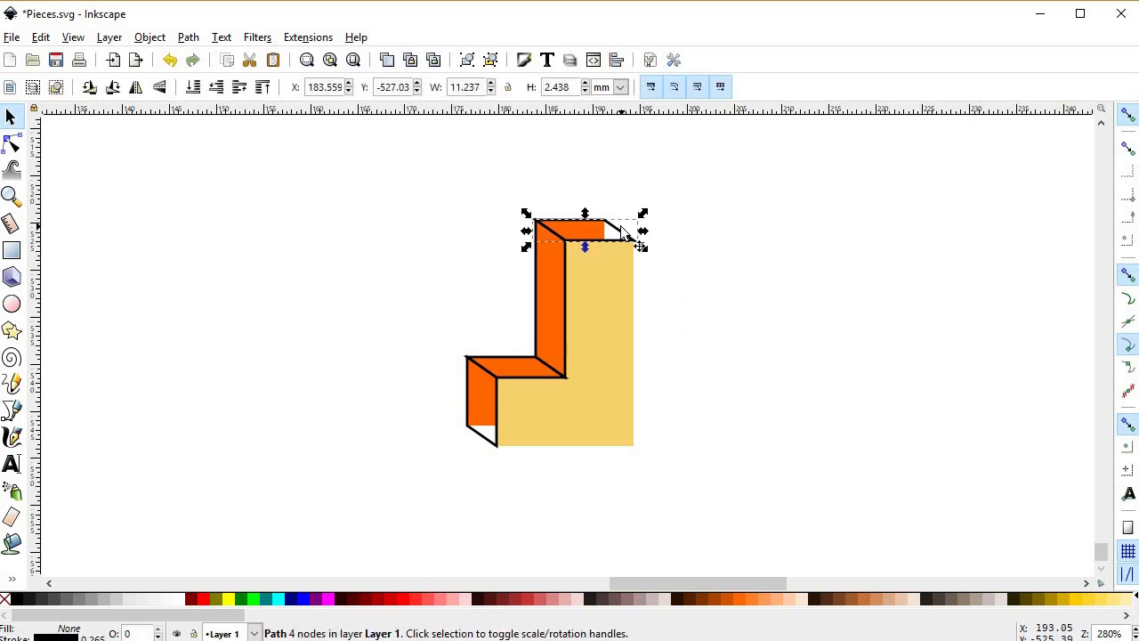
left_click(781, 603)
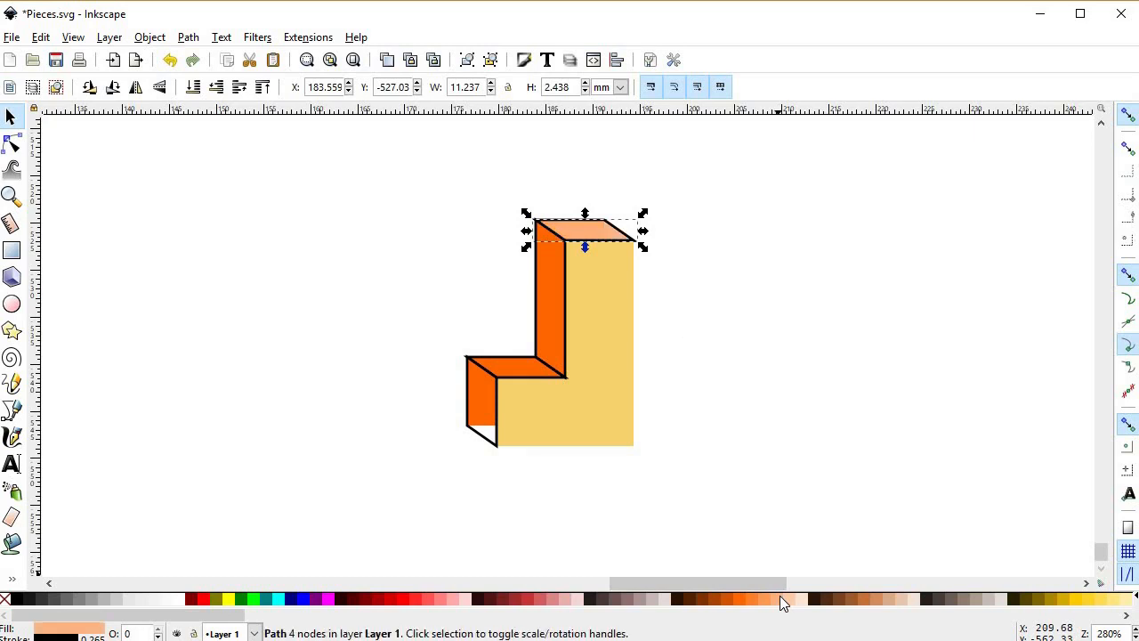
left_click(476, 363)
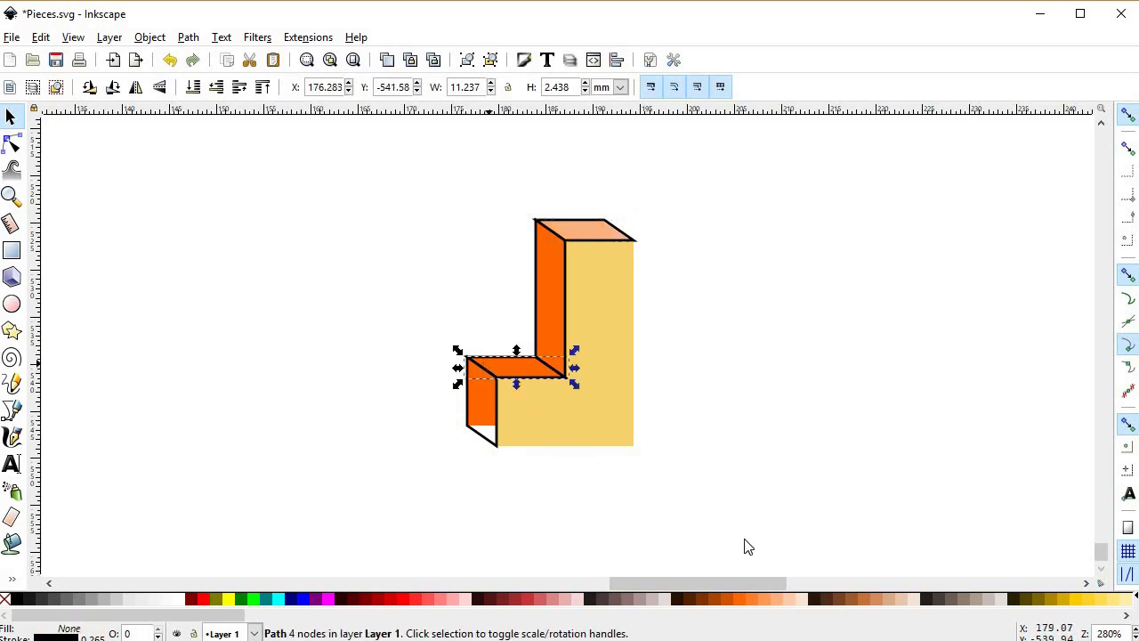
left_click(777, 602)
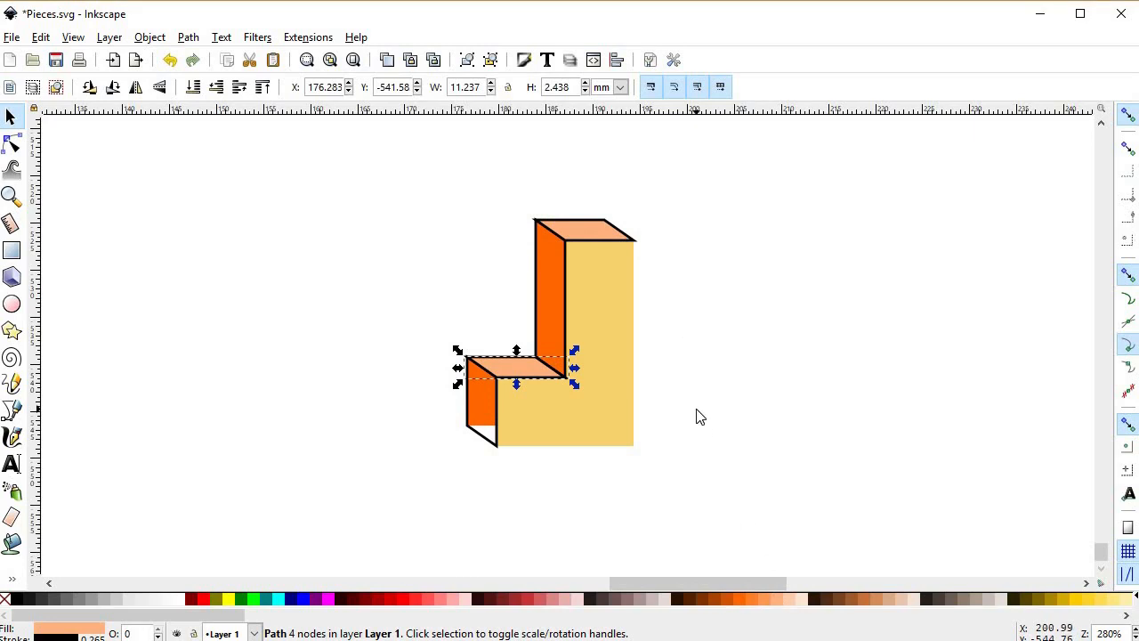
left_click(5, 599, "shift")
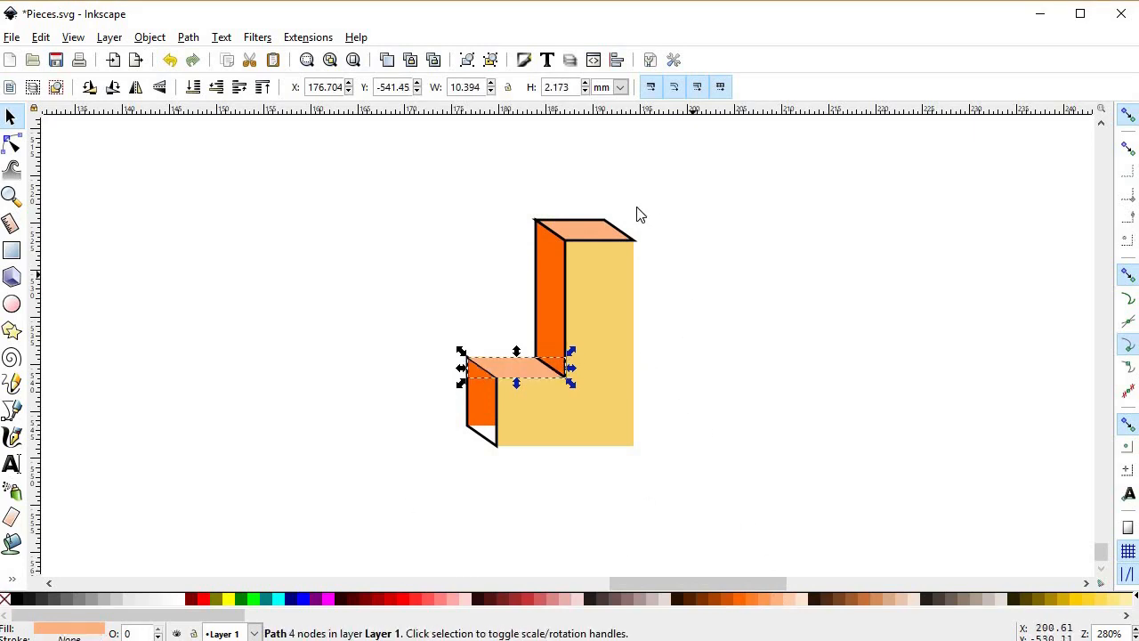
left_click(620, 224)
left_click(5, 599, "shift")
- Fill the two side faces of the upright and the foot with medium orange and remove their black outlines
left_click(517, 308)
left_click(542, 302)
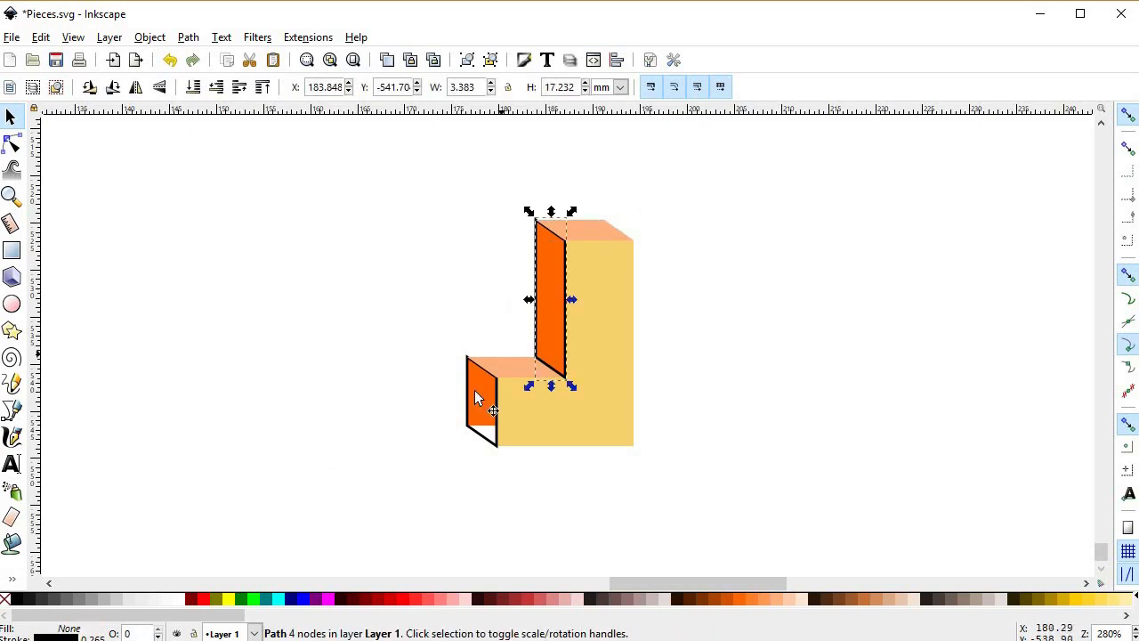
left_click(480, 395, "shift")
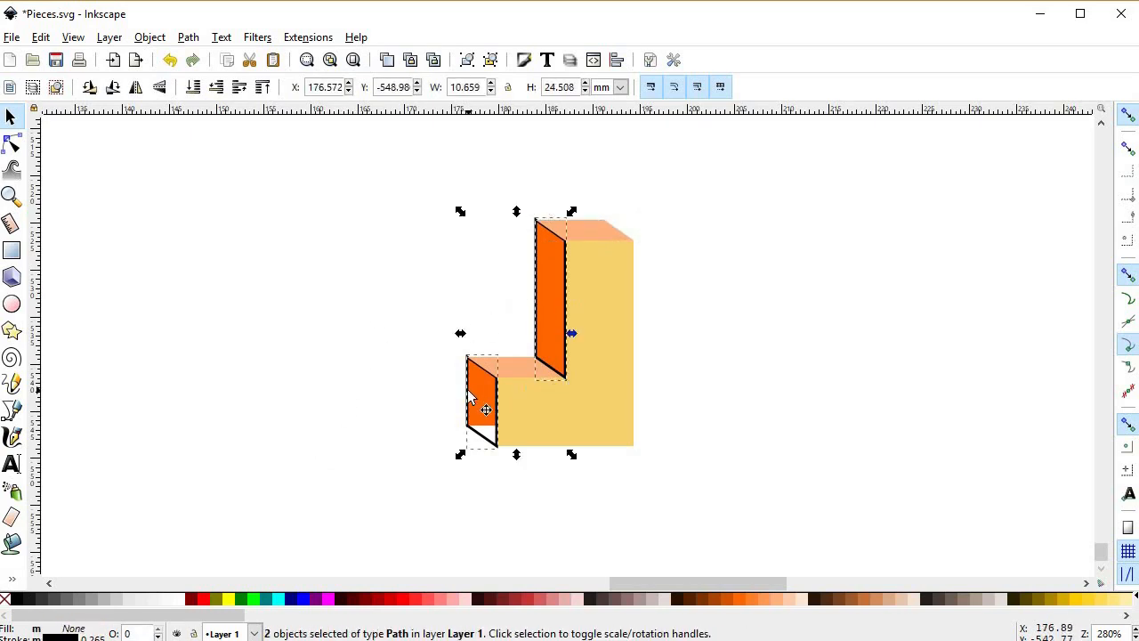
left_click(757, 603)
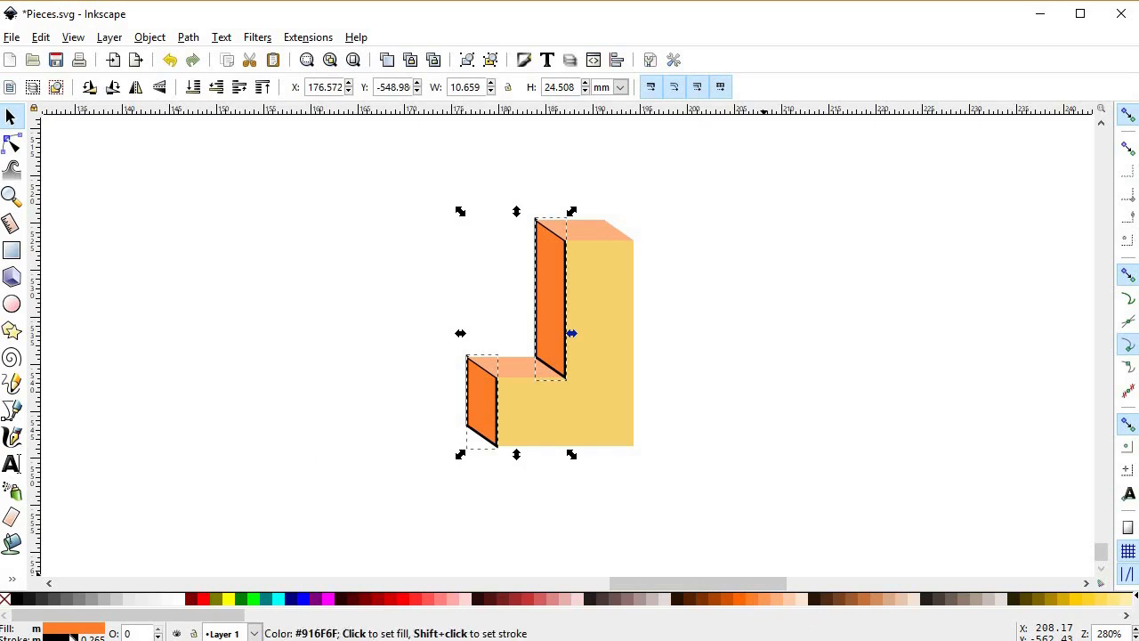
left_click(5, 599, "shift")
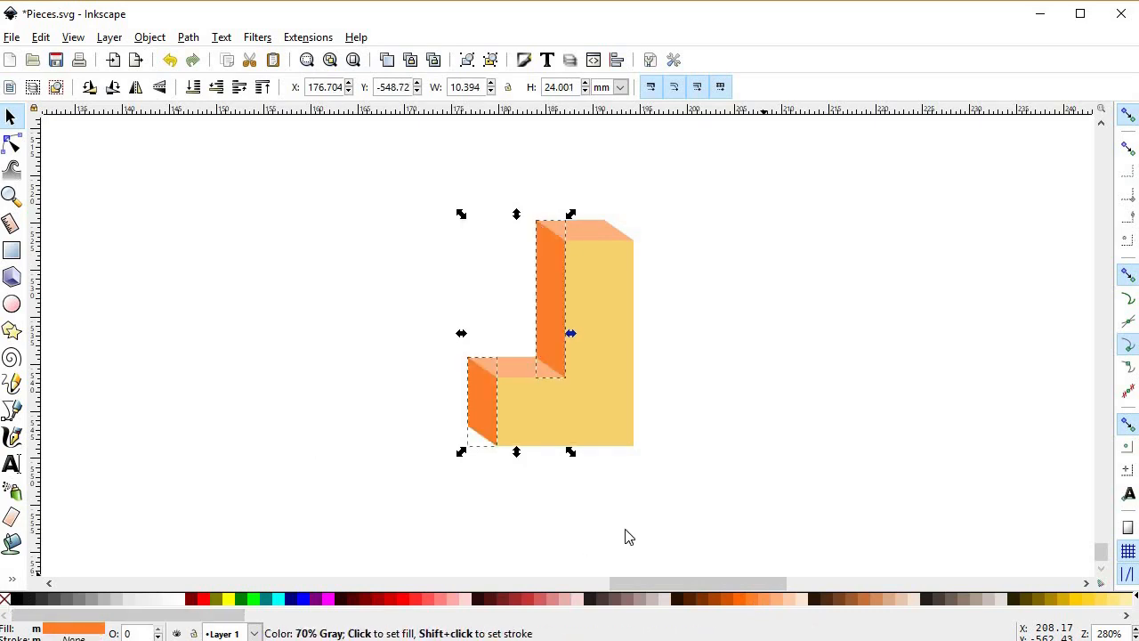
left_click(721, 356)
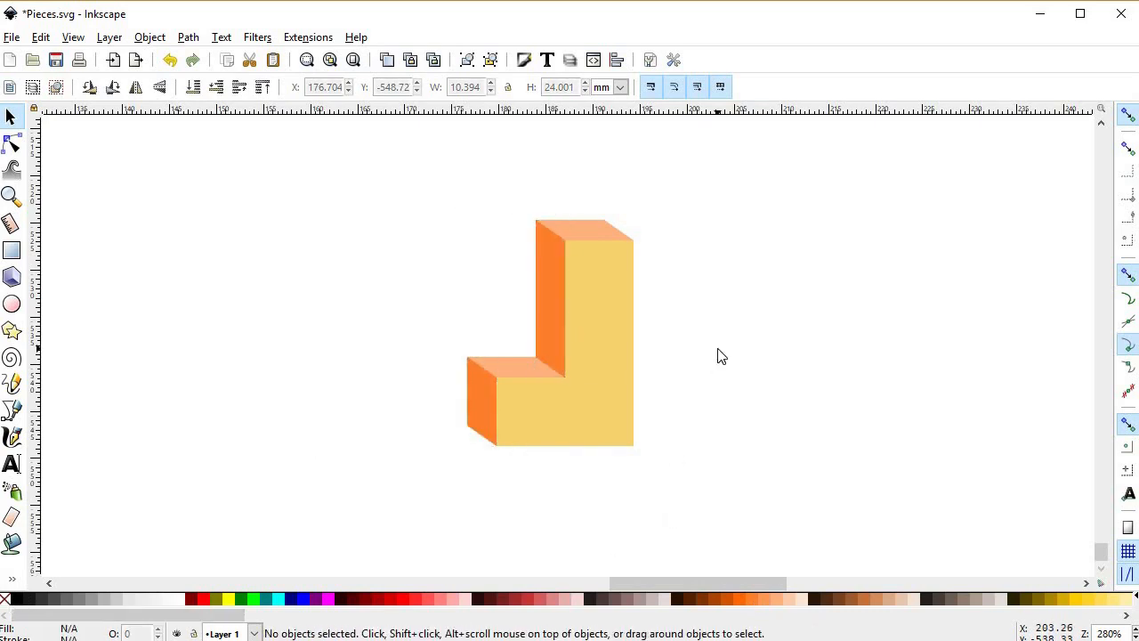